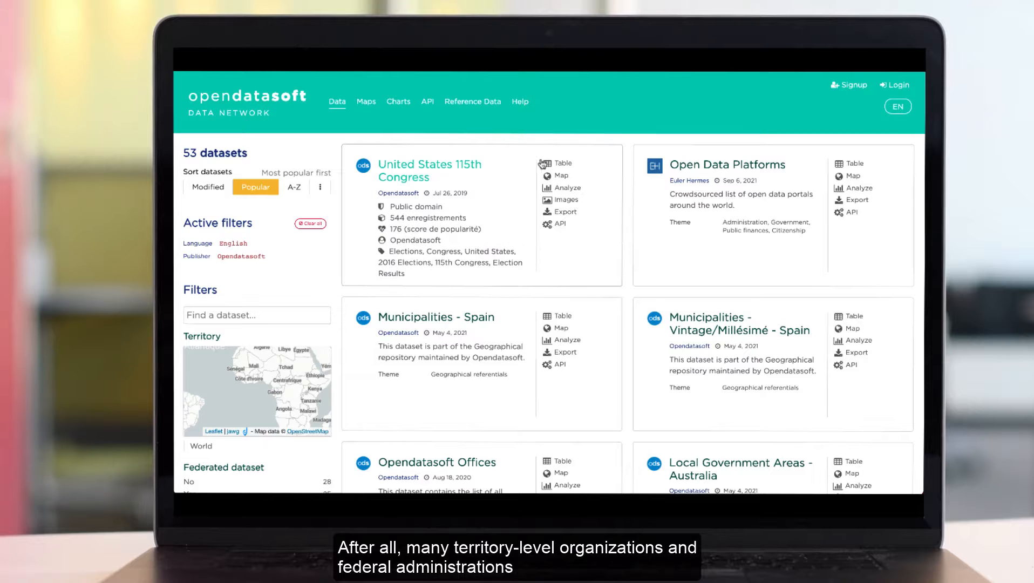
Step: Open the Open Data Platforms dataset and filter its records to the country United States
click(708, 168)
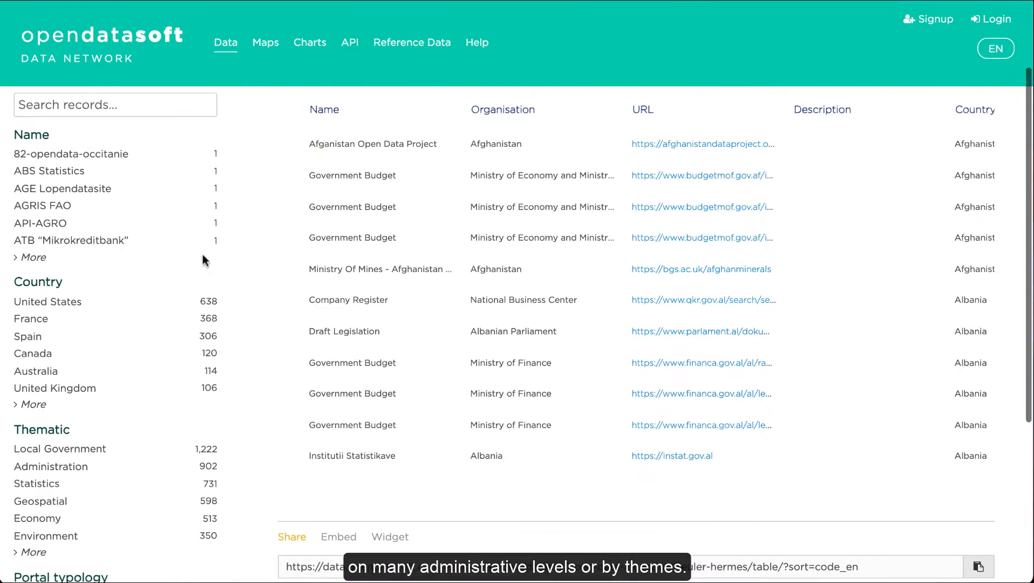
click(73, 301)
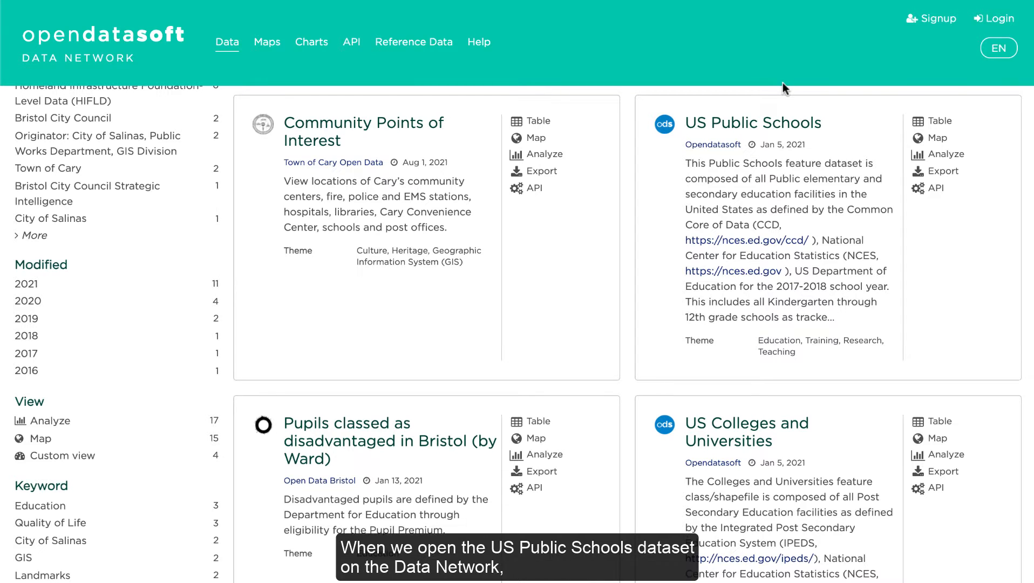
Step: Open the US Public Schools dataset, filtered to the state CA, and view its export options
click(789, 138)
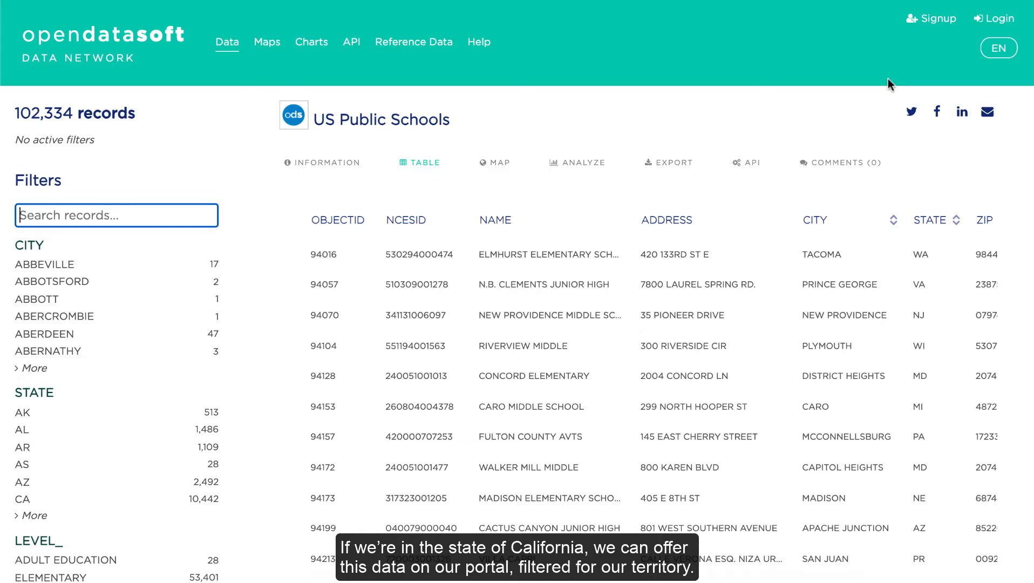
click(35, 497)
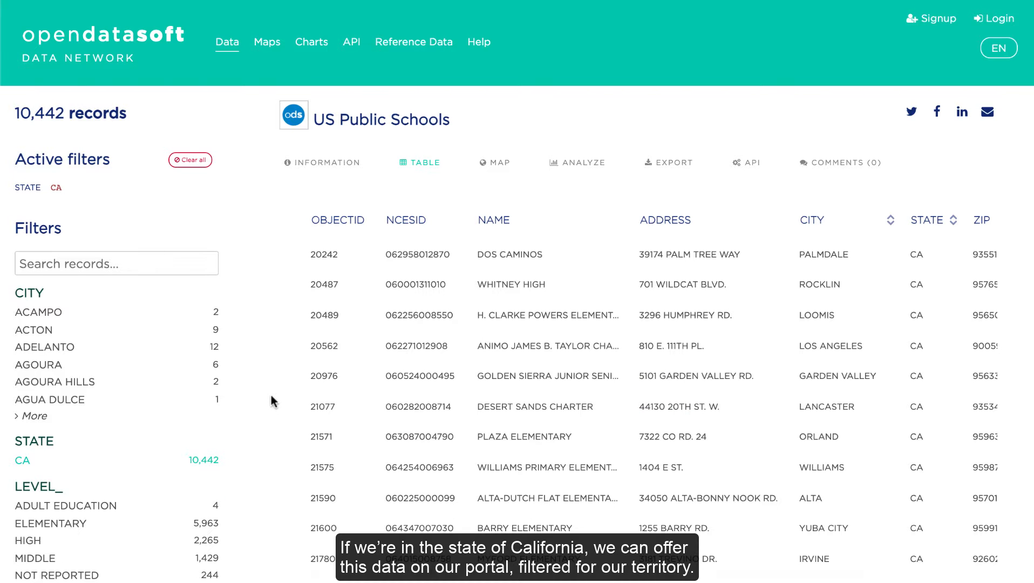
click(671, 171)
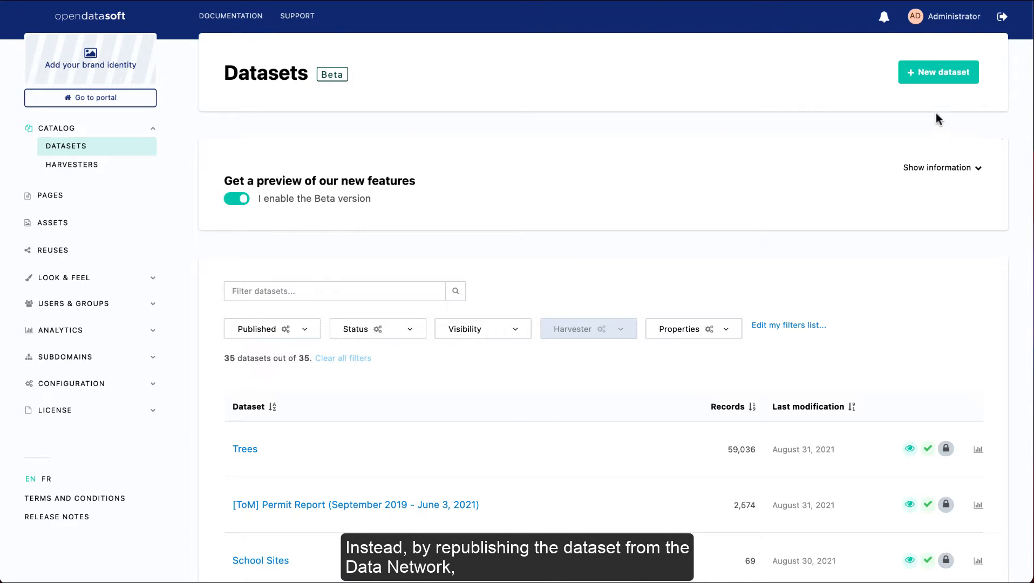
Step: Start a new dataset with the Opendatasoft network as source and search it for "us public schools"
click(939, 78)
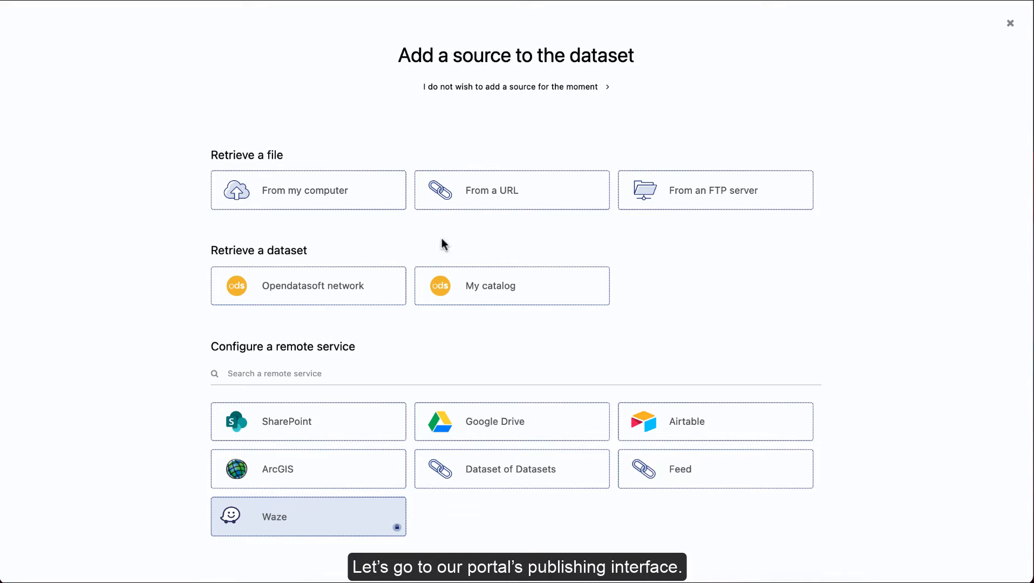
click(364, 291)
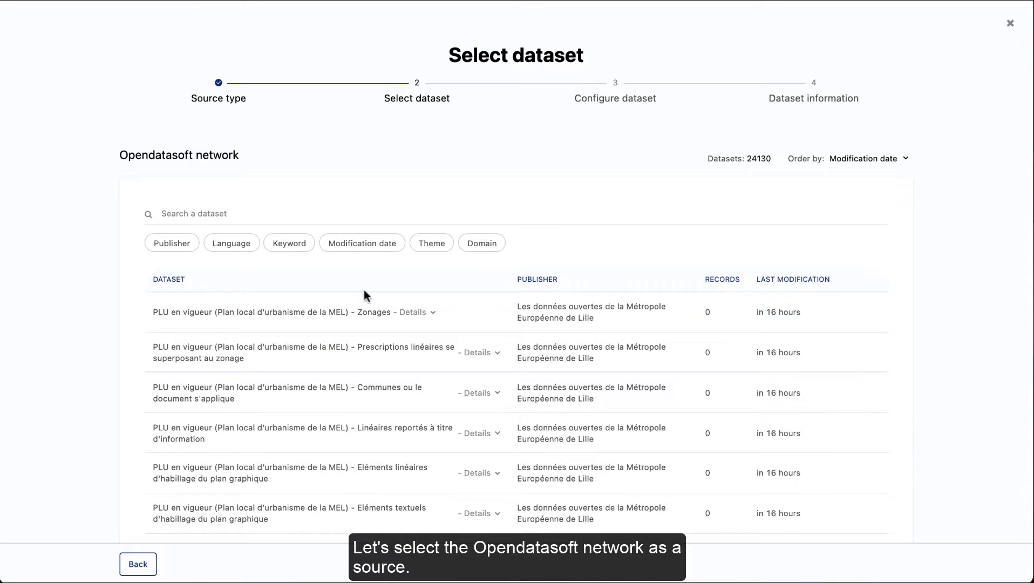
click(289, 218)
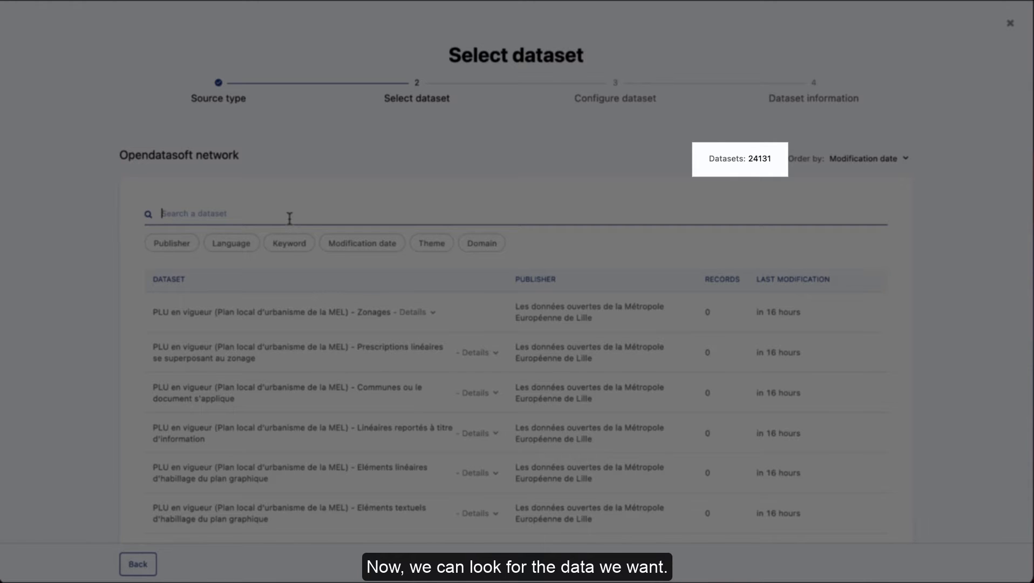
text(us )
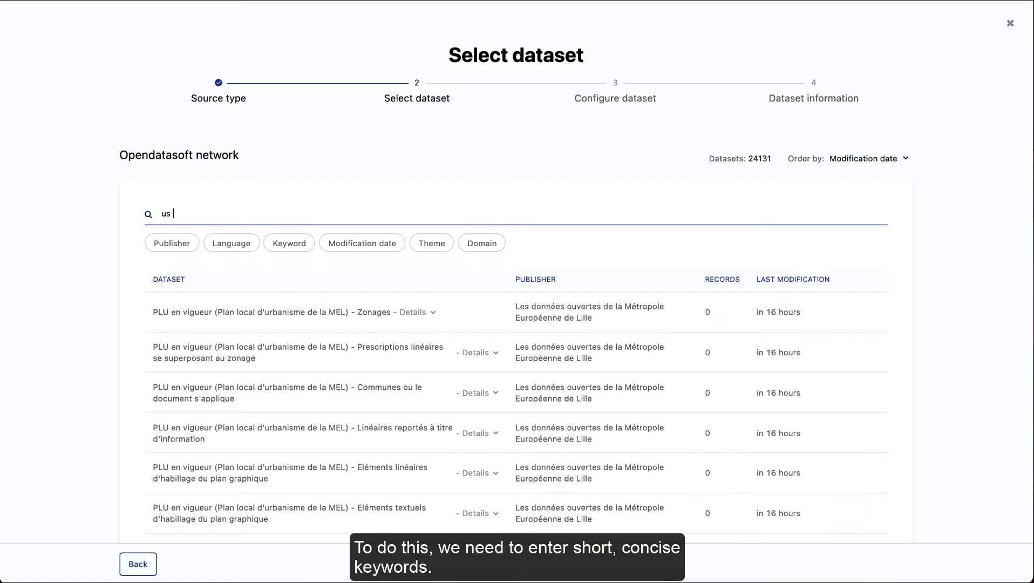
text(public schools)
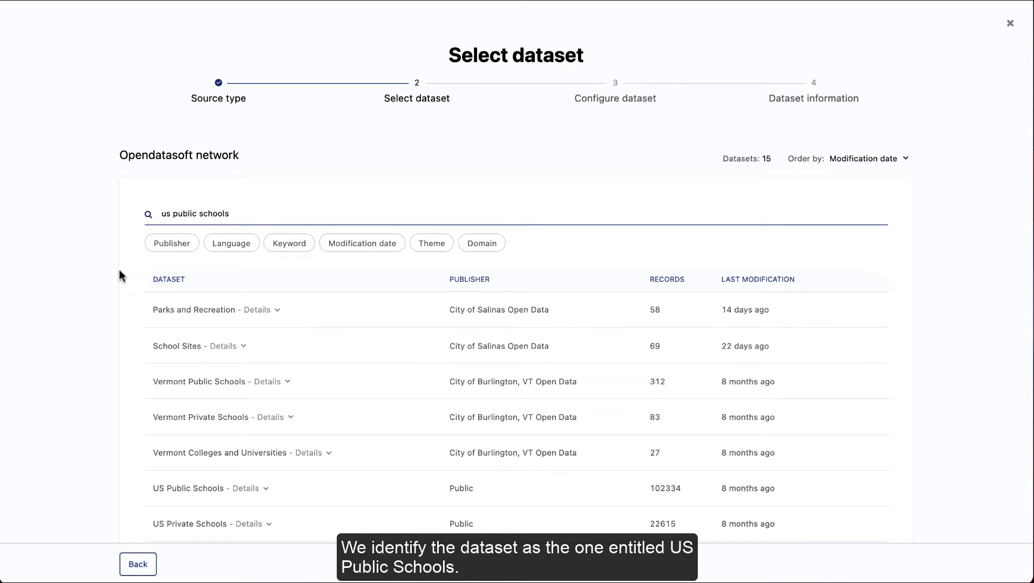
Step: Expand the details of the US Public Schools dataset and select it as the source
scroll(120, 272, down, 2)
scroll(120, 273, down, 1)
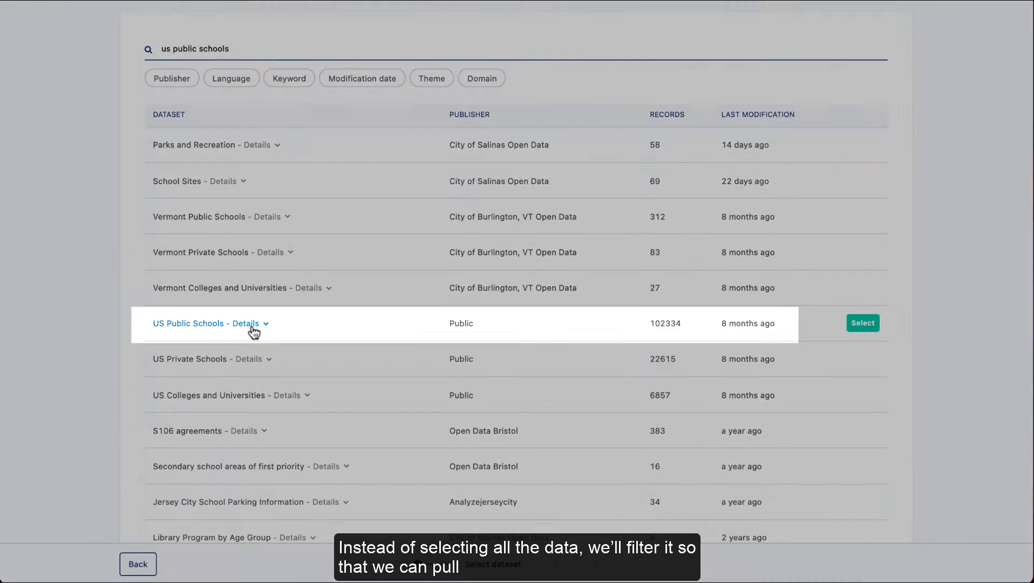
click(249, 324)
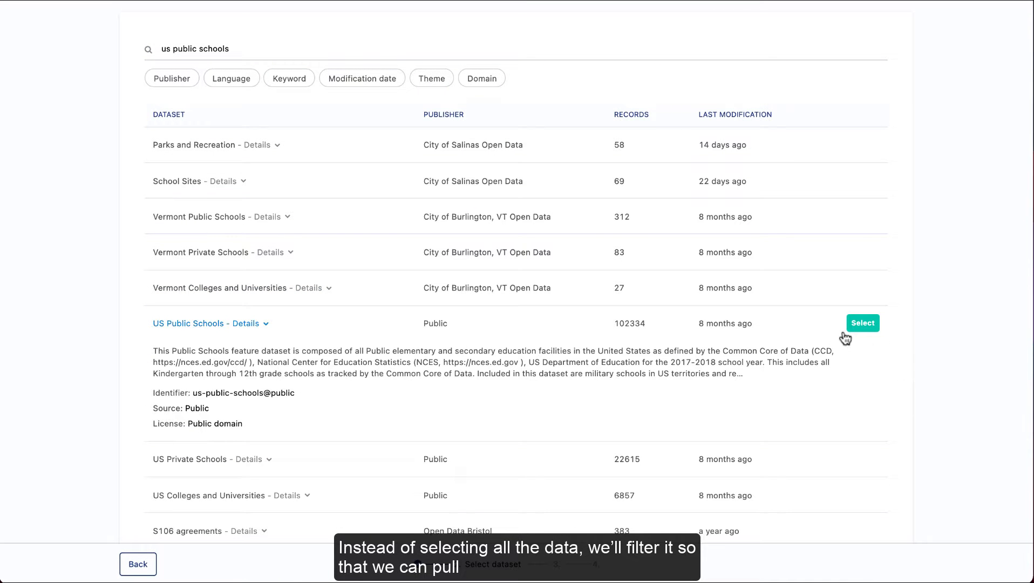
click(857, 324)
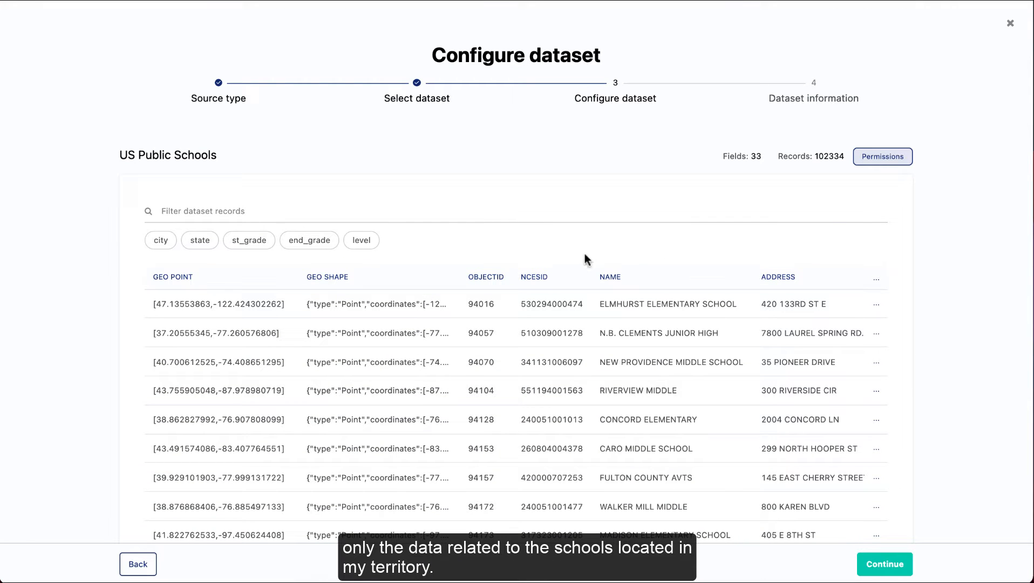
Step: Filter the source records to the state CA and complete the dataset's creation
click(203, 242)
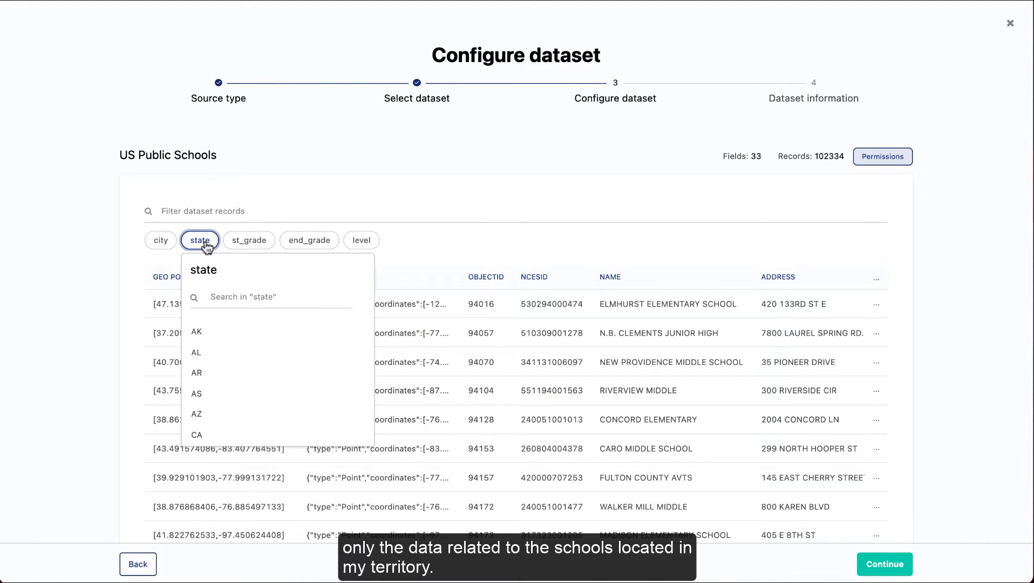
click(226, 438)
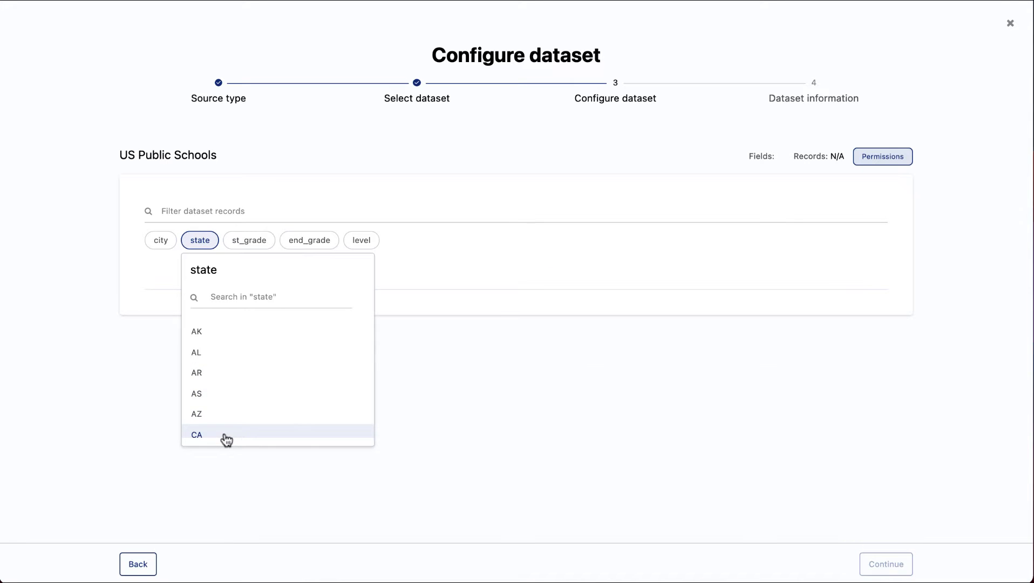
click(999, 328)
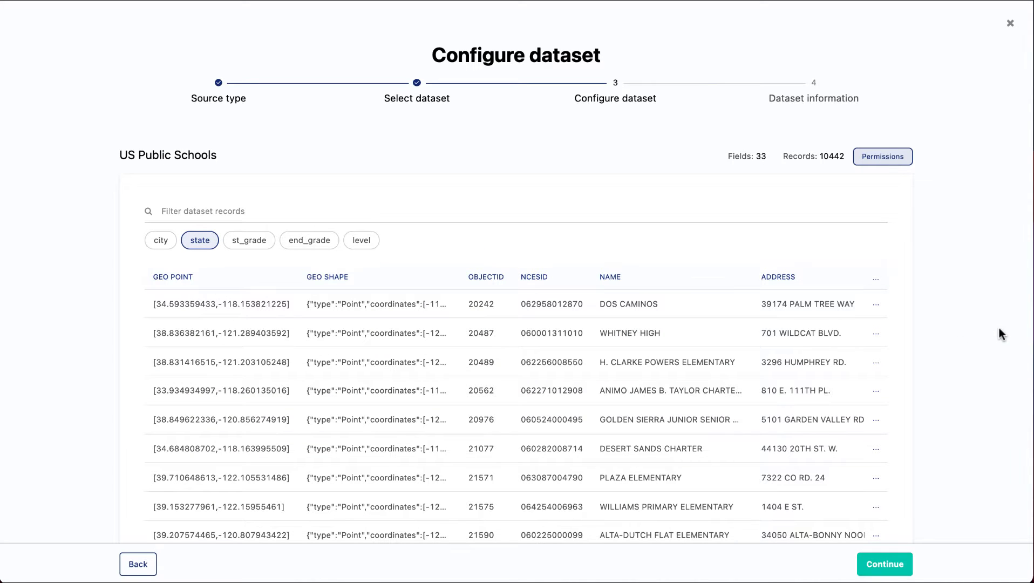
click(895, 567)
click(886, 564)
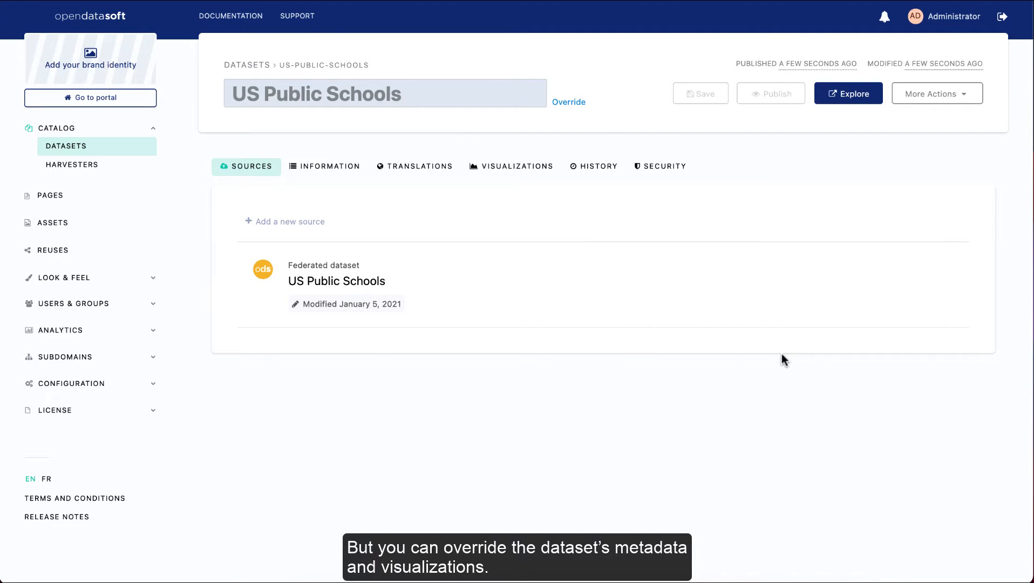
Step: Override the dataset title with "US Public Schools - California", then save and publish the change
click(568, 102)
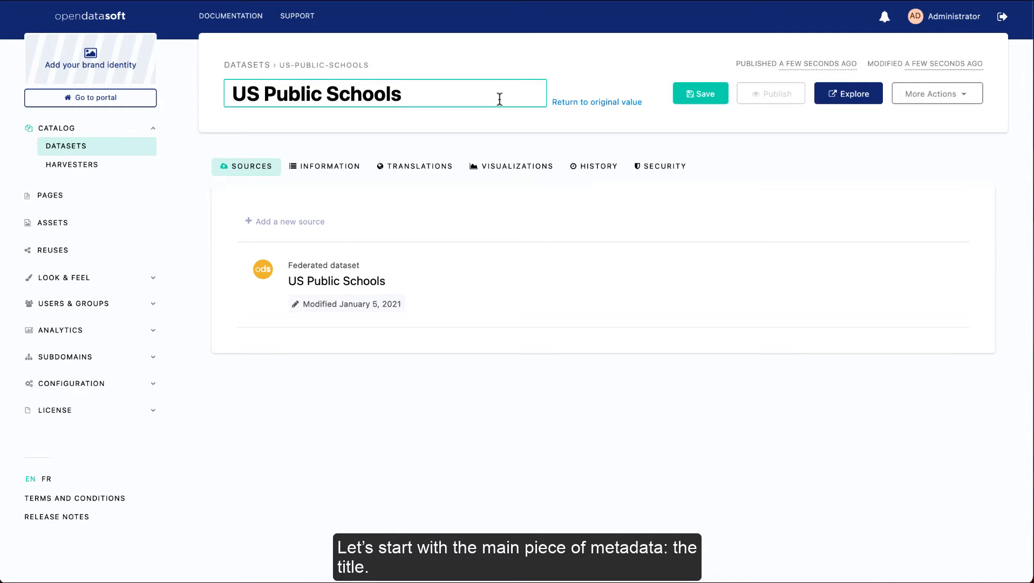
text(- Cal)
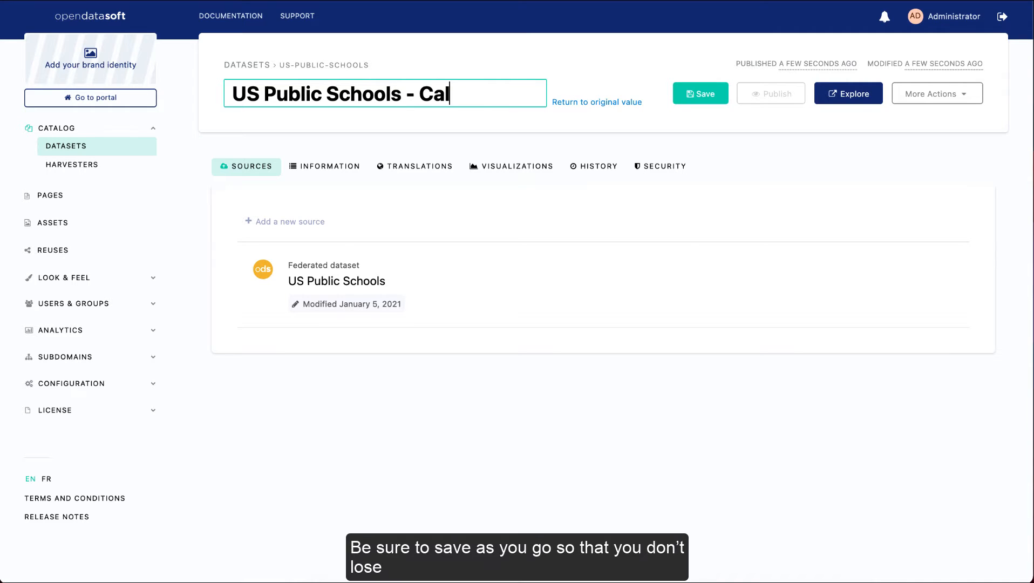
text(ifornia)
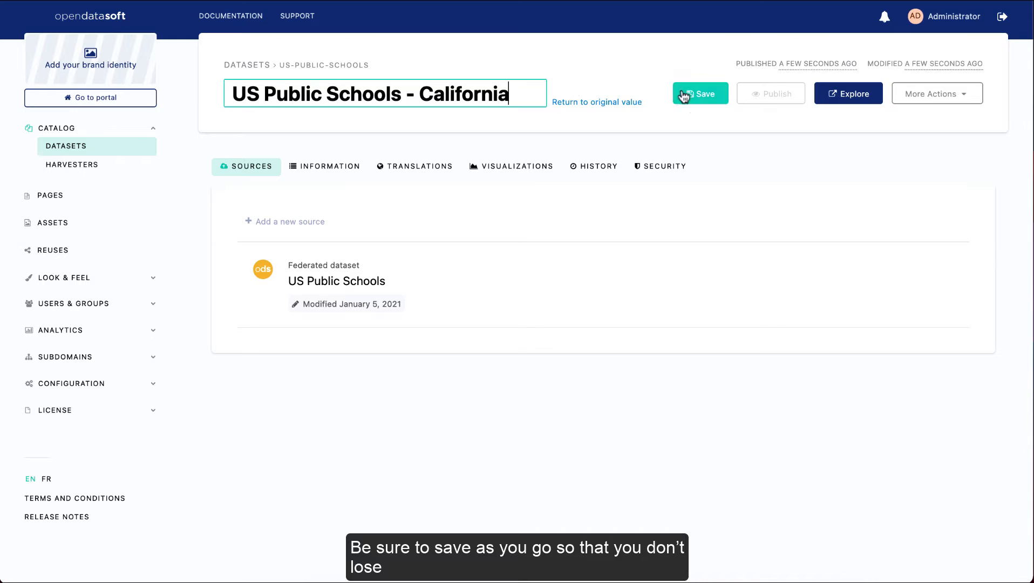
click(684, 96)
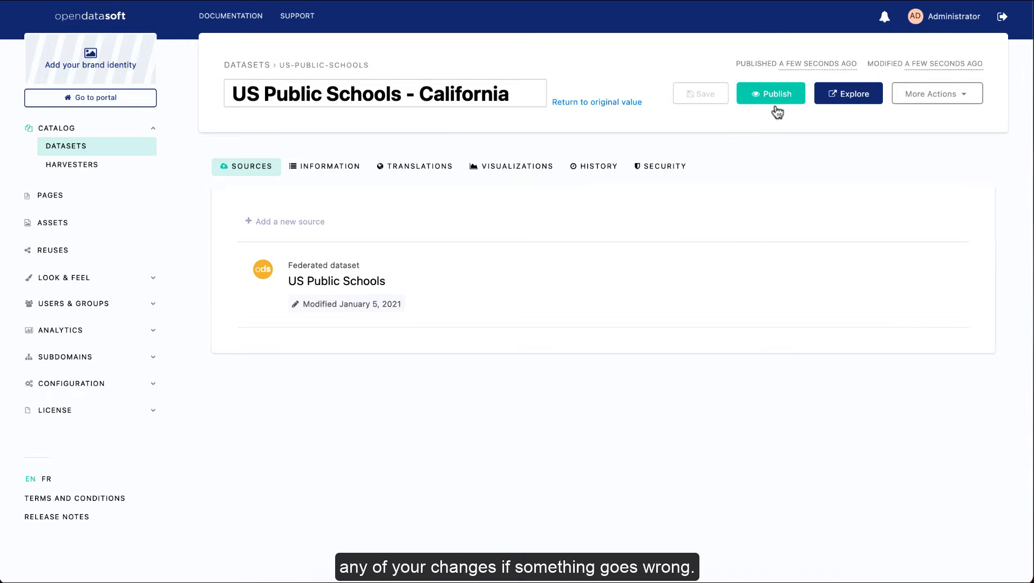
click(776, 96)
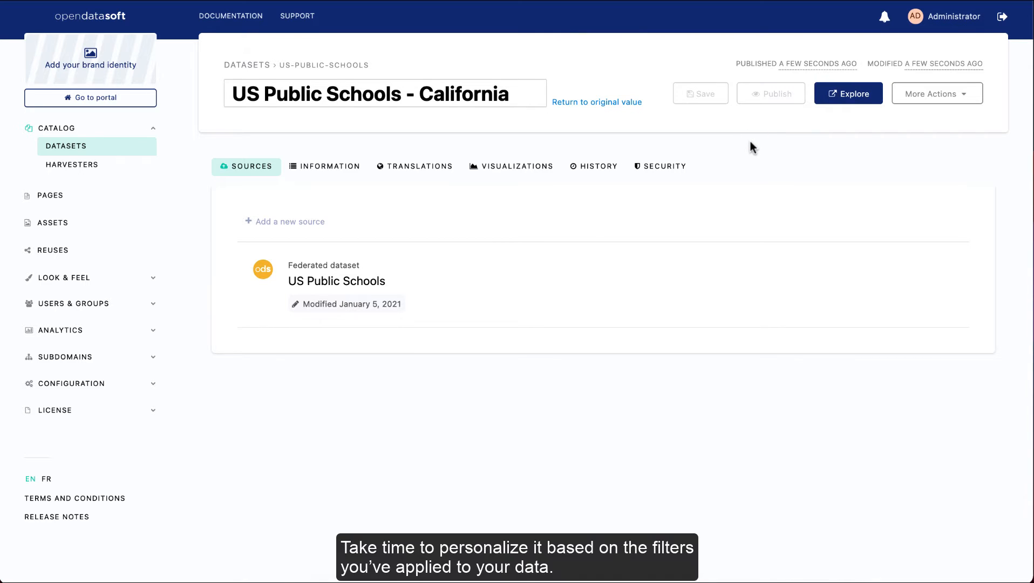
Step: Override the dataset description, adding "Dataset published by Opendatasoft. See the complete dataset here." above the existing text, separated by a blank line
click(332, 170)
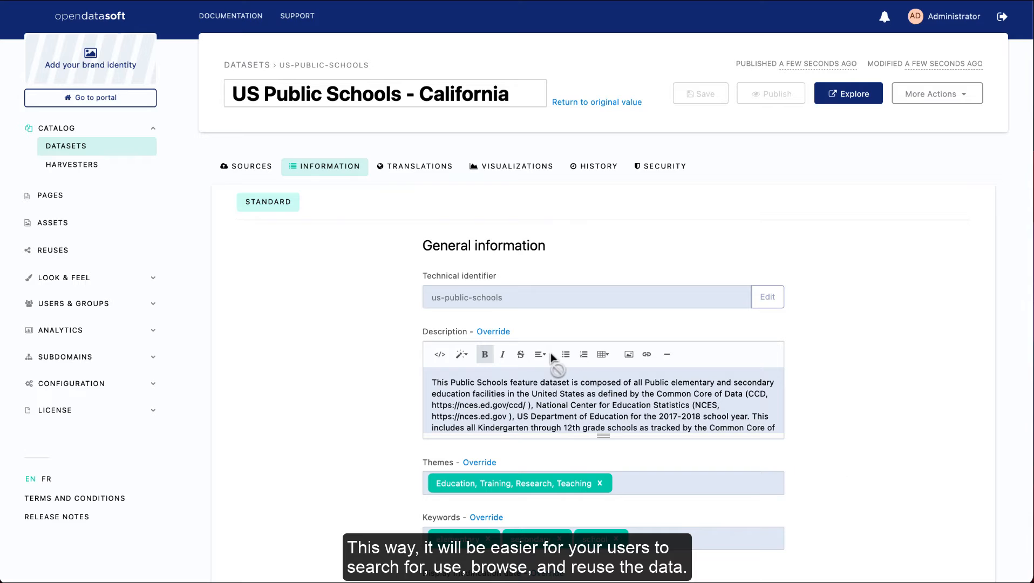
click(498, 332)
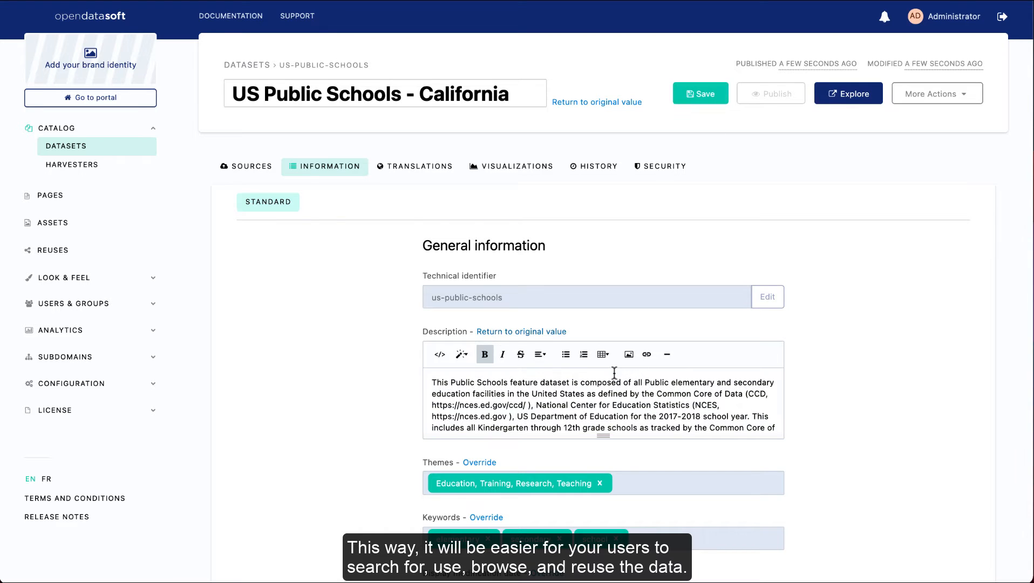
click(438, 387)
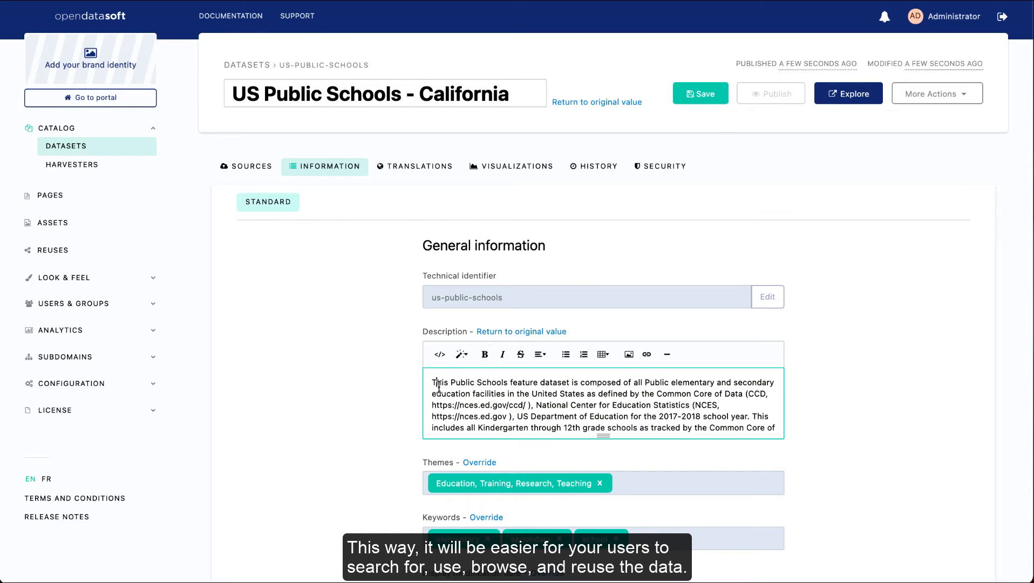
key(Left)
key(Return)
key(Return)
key(Up)
key(Up)
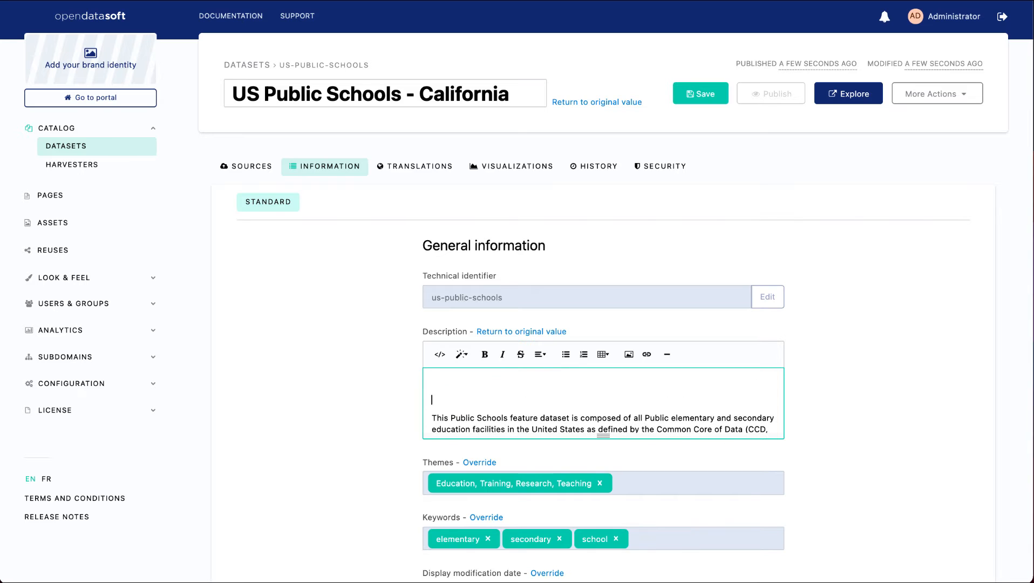
text(Dataset published by Opendata)
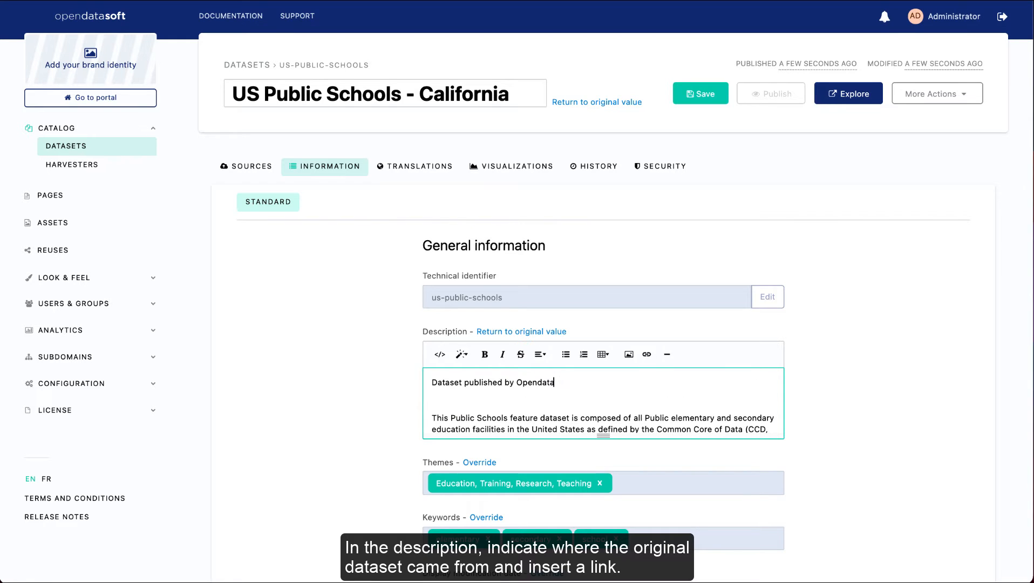
text(soft. See the complete dataset here.)
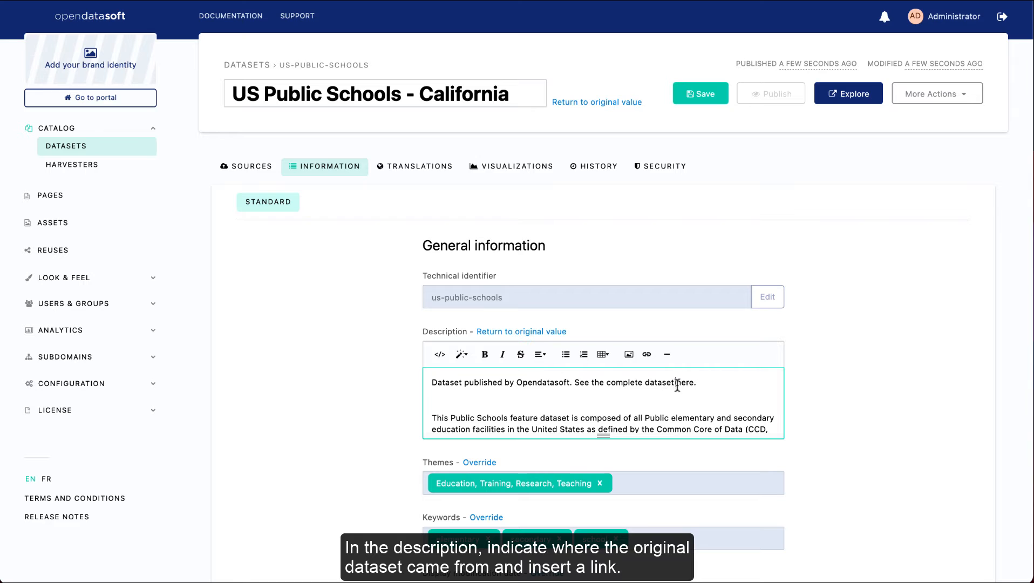
Step: Turn the word "here" in the description into a link using the copied URL
drag(676, 384, 694, 384)
key(ctrl+k)
key(ctrl+v)
click(674, 237)
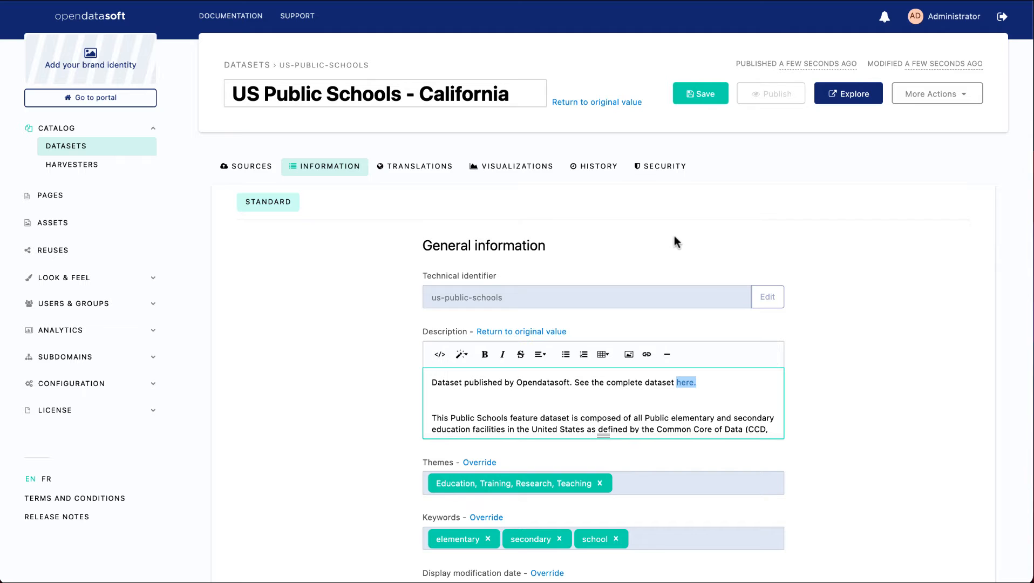
Step: Override the dataset's themes and keywords, and add the keyword "public"
scroll(821, 416, down, 2)
click(479, 296)
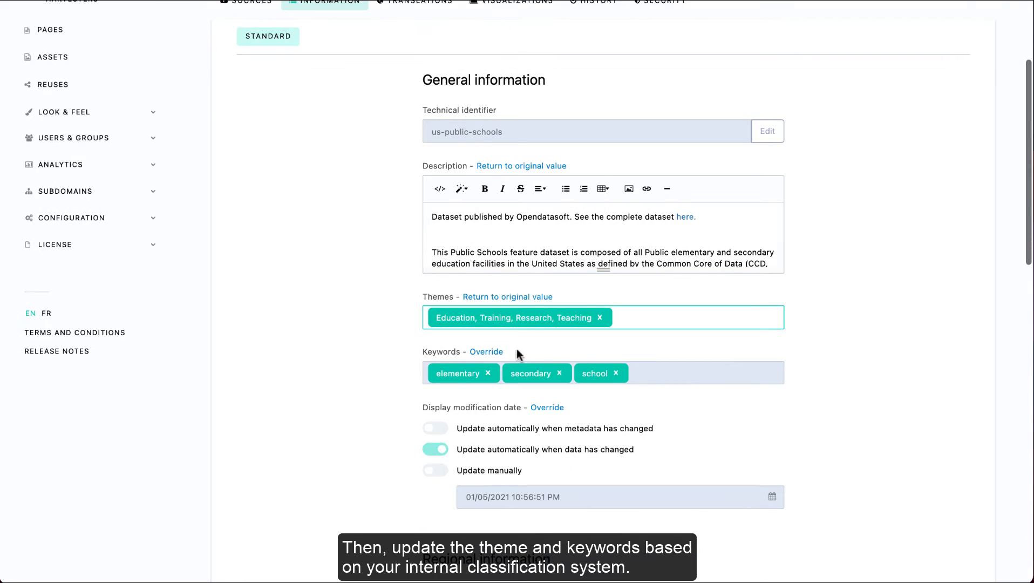
click(486, 351)
click(643, 371)
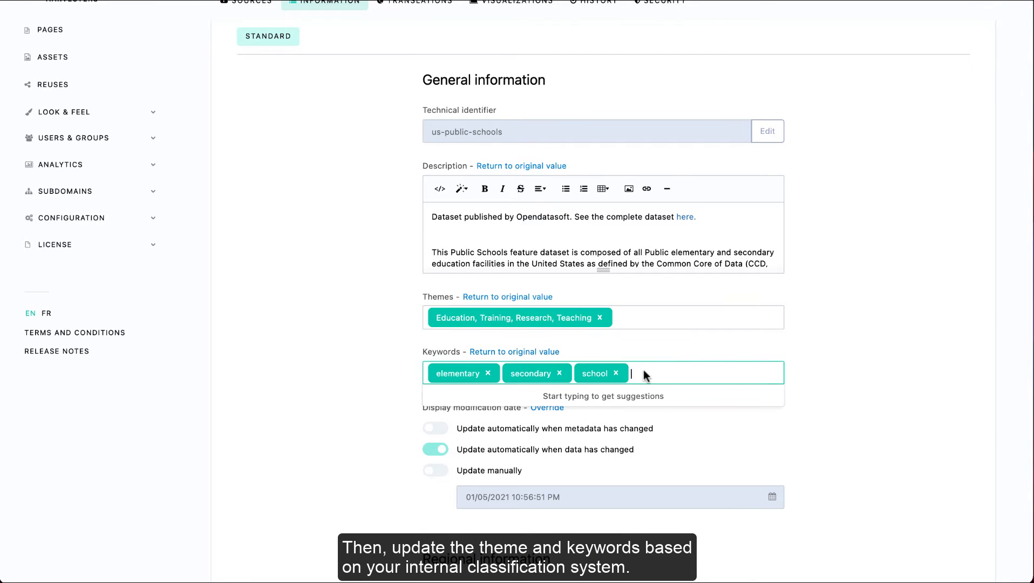
text(public)
key(Return)
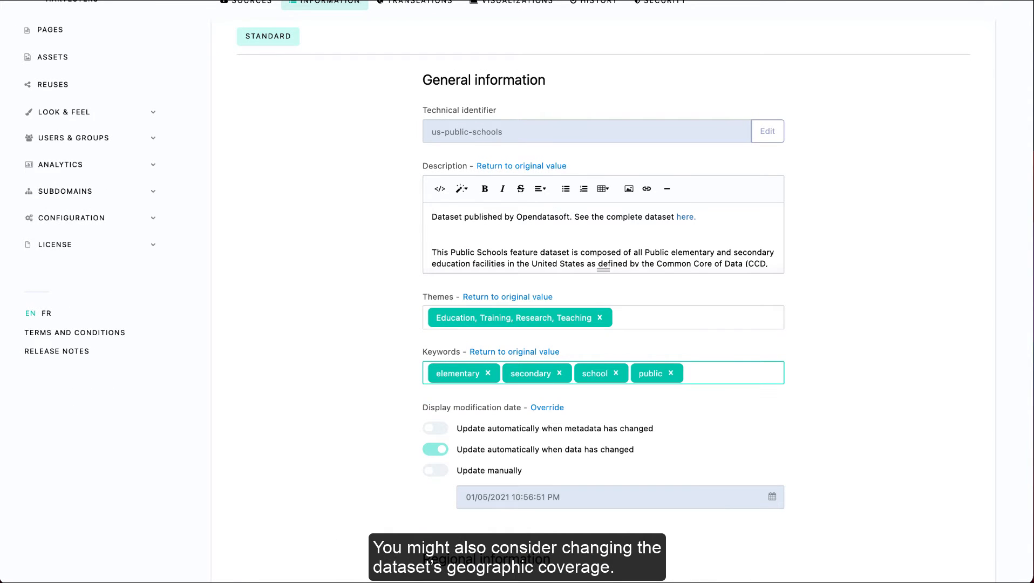
Step: Override the dataset's geographic coverage, replacing the United States of America with the state of California
scroll(788, 406, down, 3)
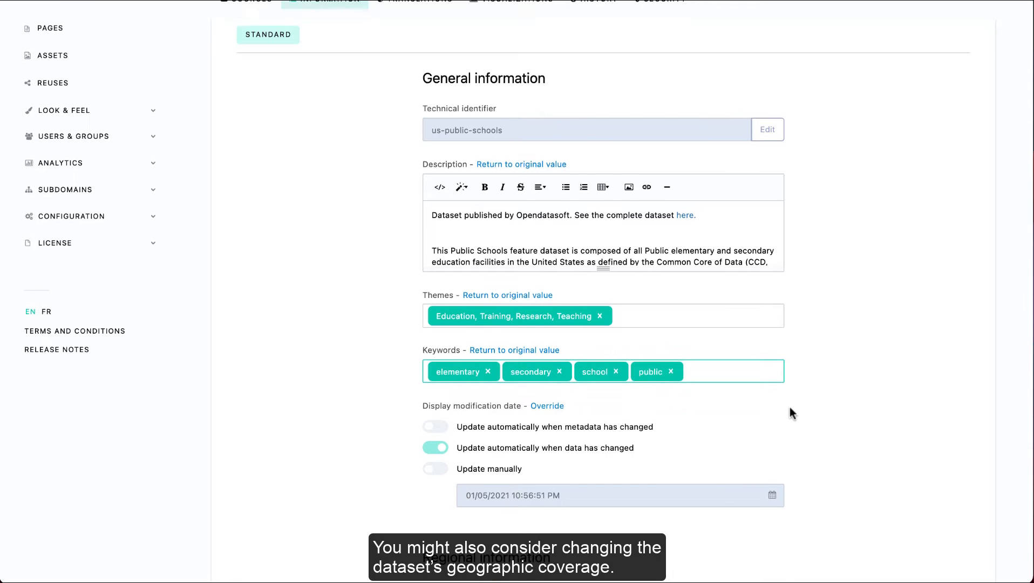
scroll(789, 408, down, 4)
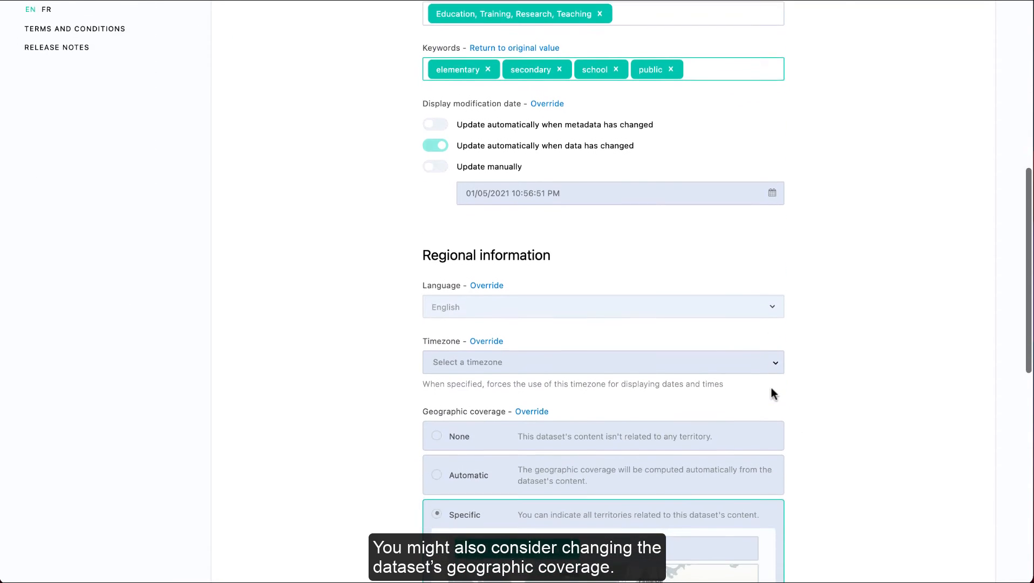
scroll(770, 387, down, 4)
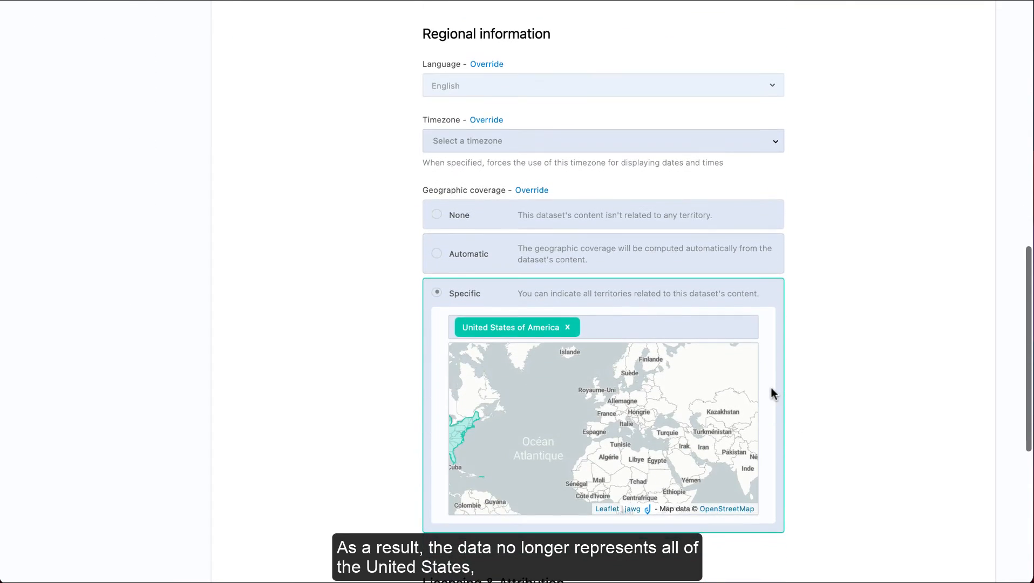
scroll(771, 393, down, 1)
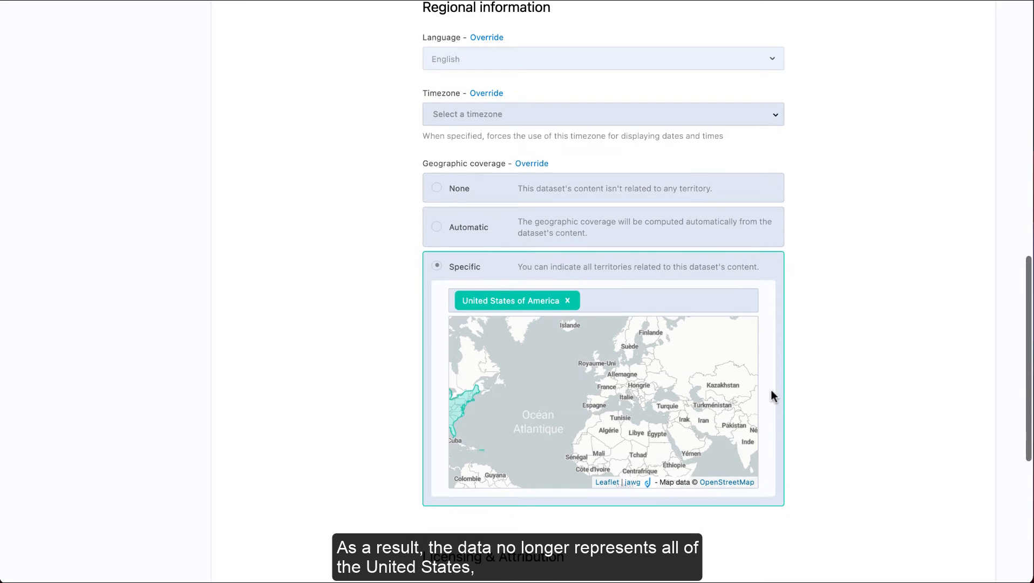
click(529, 163)
click(567, 300)
click(547, 303)
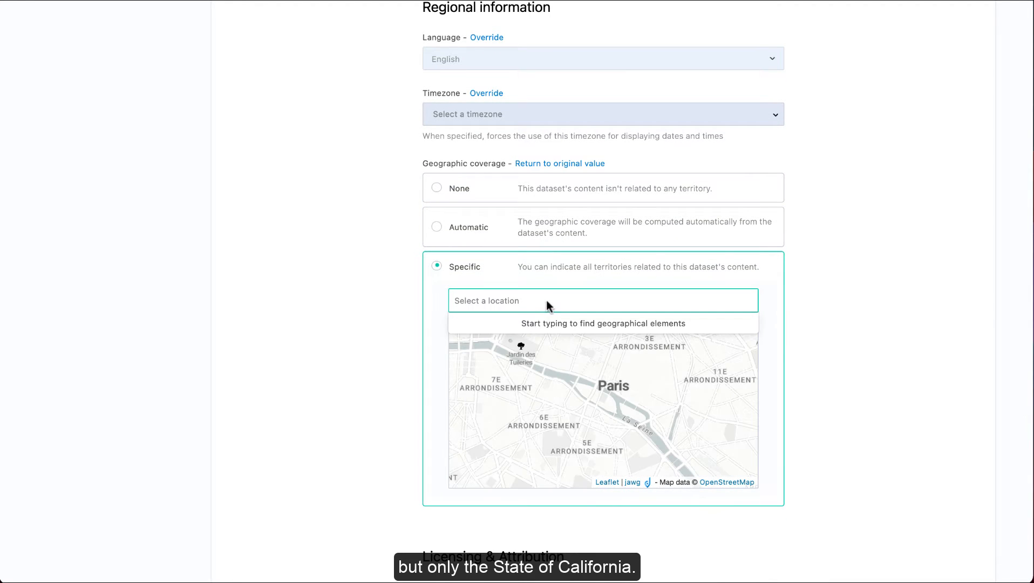
text(california)
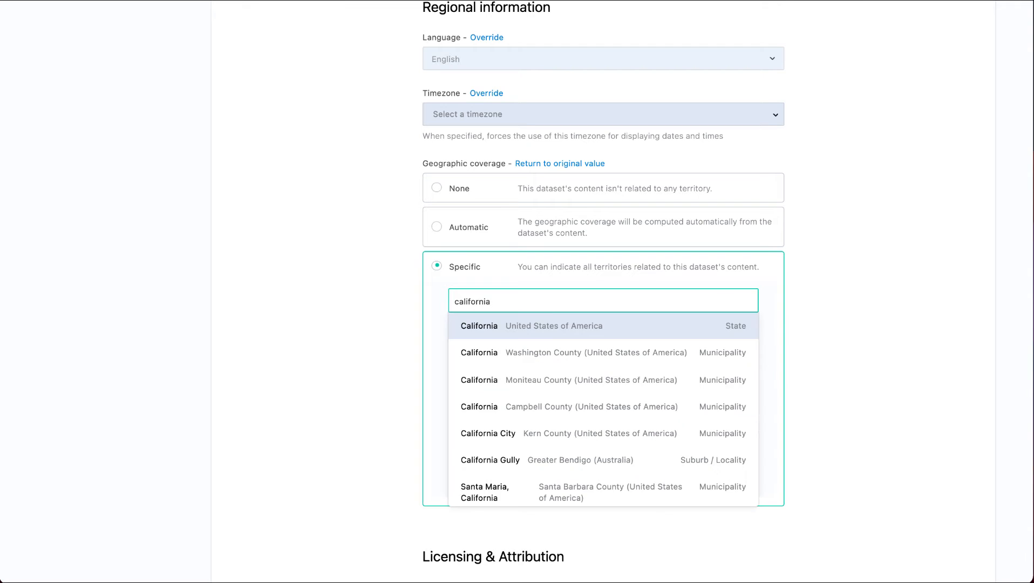
click(548, 331)
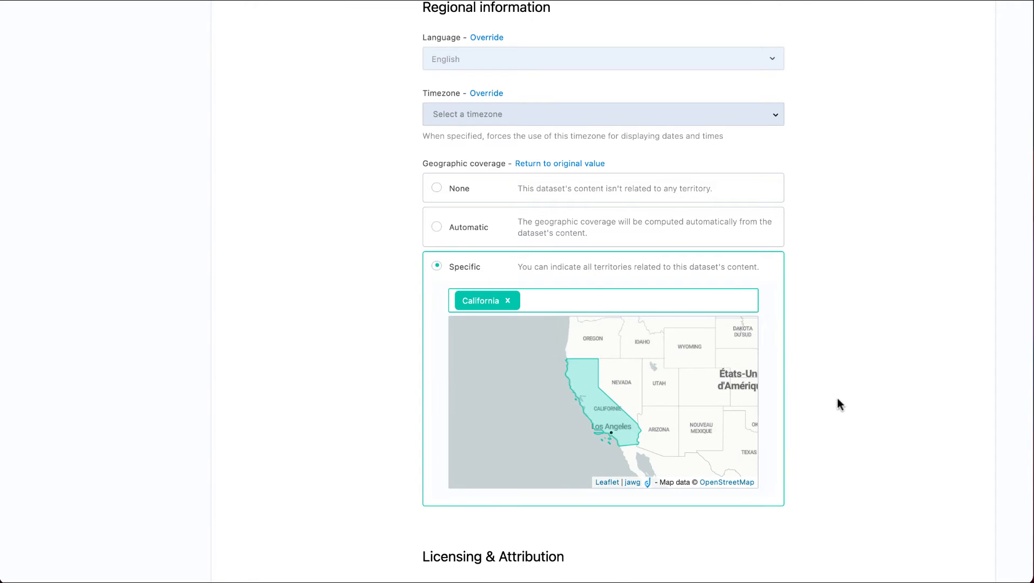
scroll(838, 401, down, 1)
scroll(836, 398, down, 1)
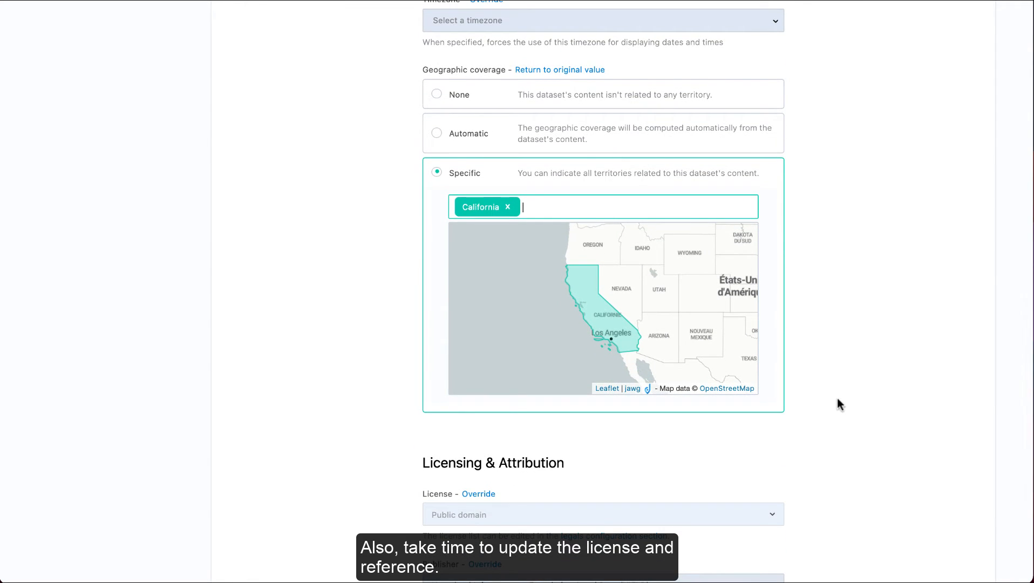
scroll(837, 398, down, 2)
scroll(836, 404, down, 2)
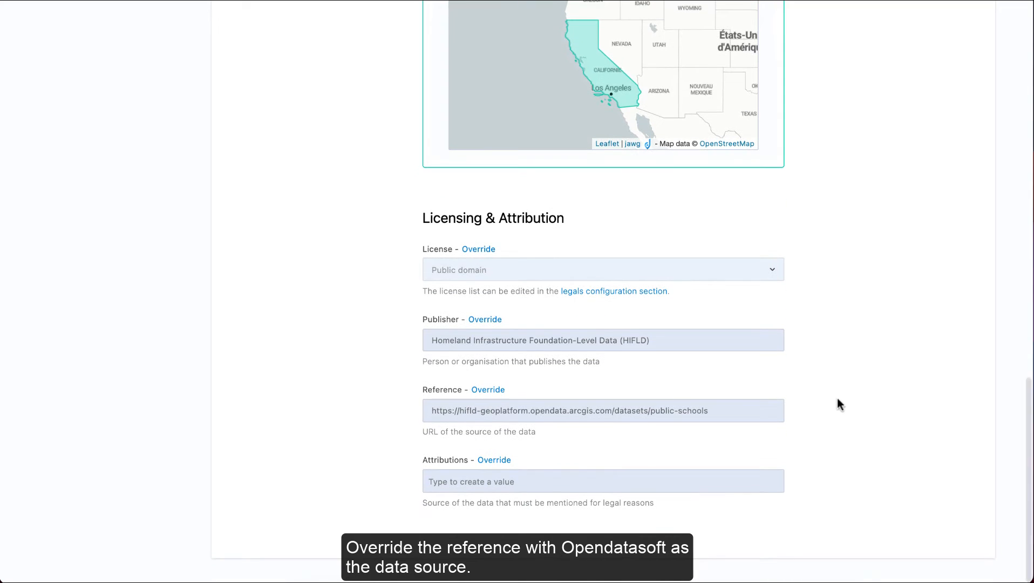
click(488, 389)
triple_click(498, 410)
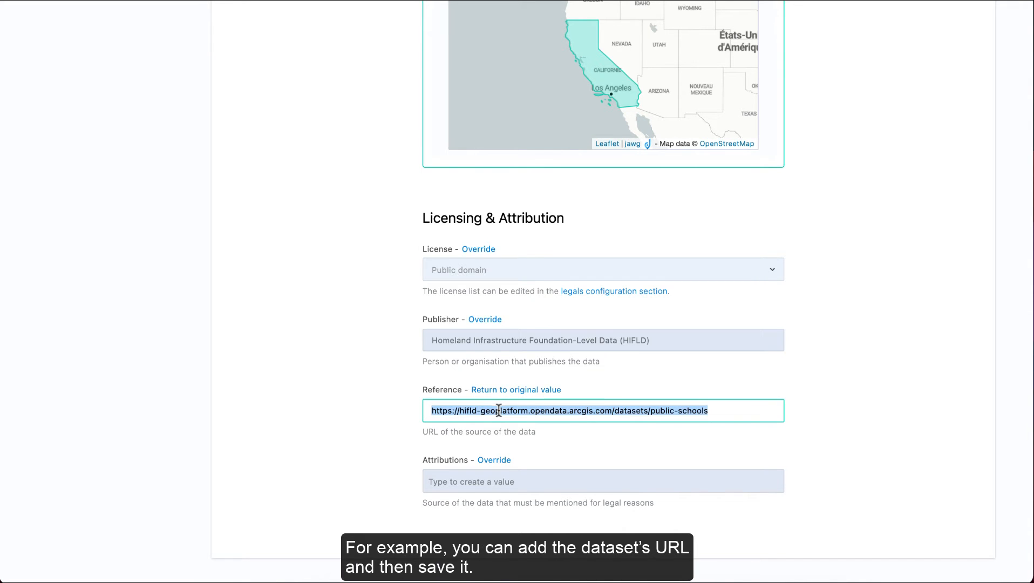
text(https://public.opendatasoft.com/explore/dataset/us-public-schools/information/)
click(830, 422)
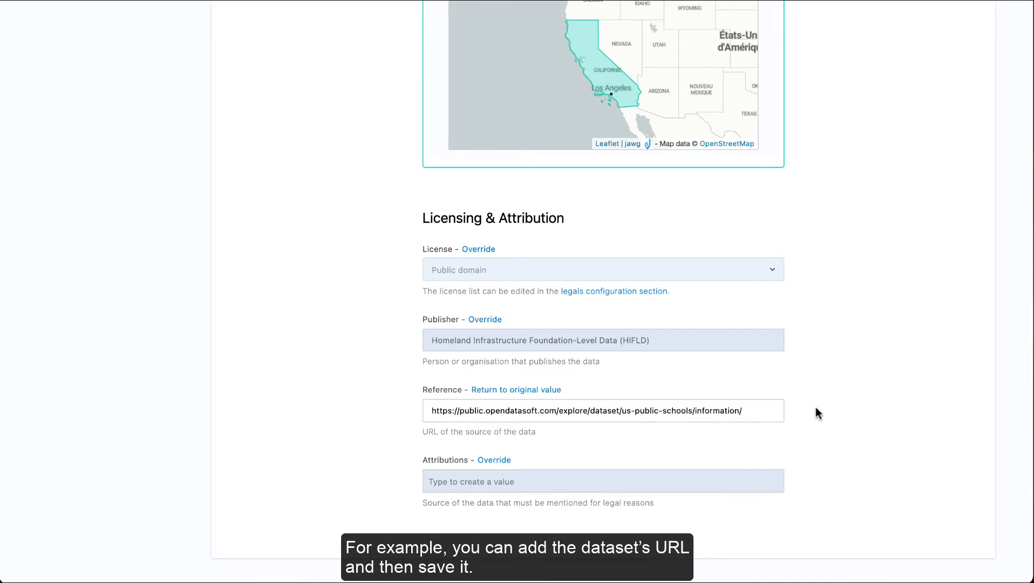
scroll(814, 413, up, 15)
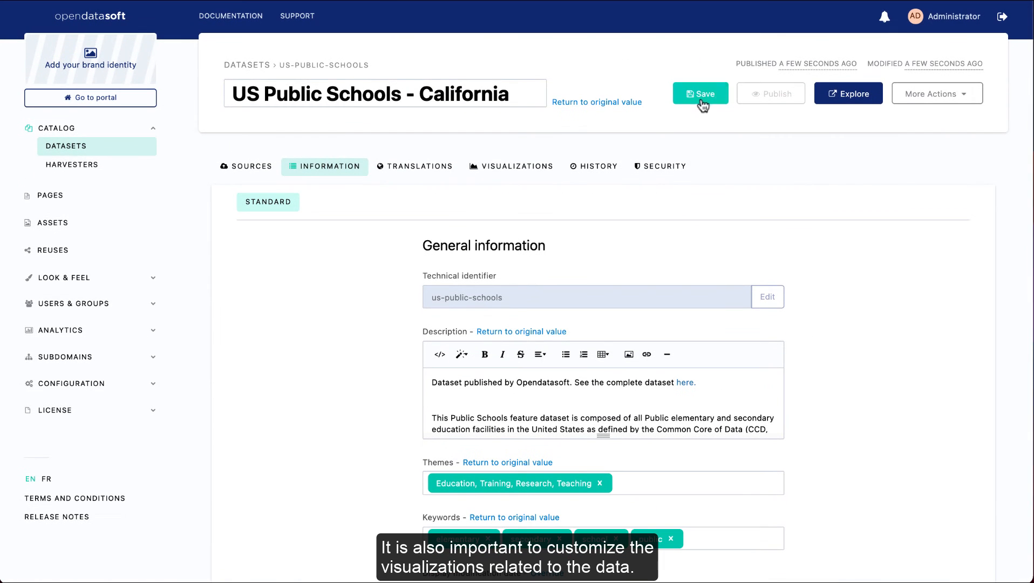
click(700, 103)
click(783, 97)
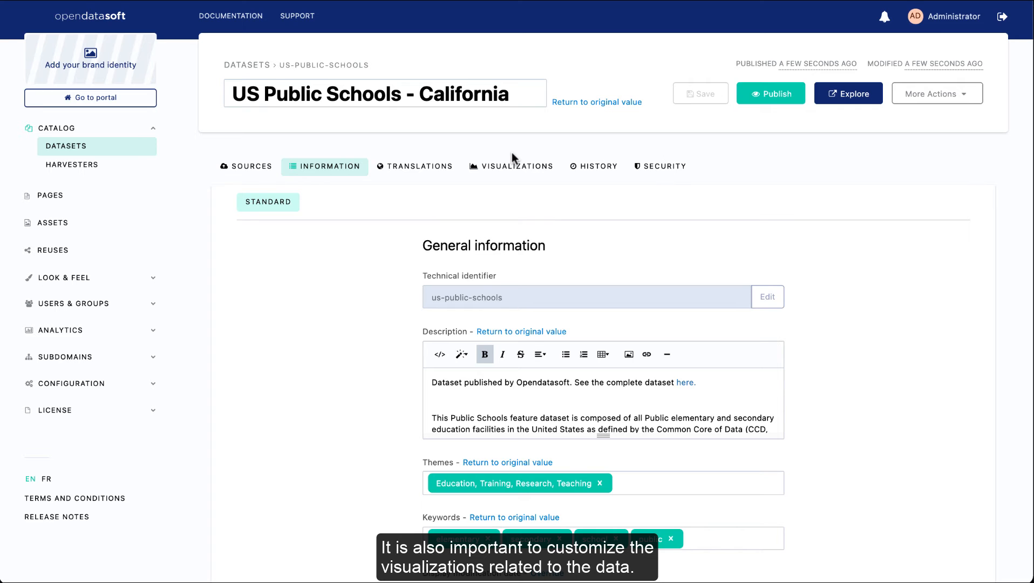
Step: Review the table fields in the dataset's visualization settings and override the setting that enables the map view
click(505, 165)
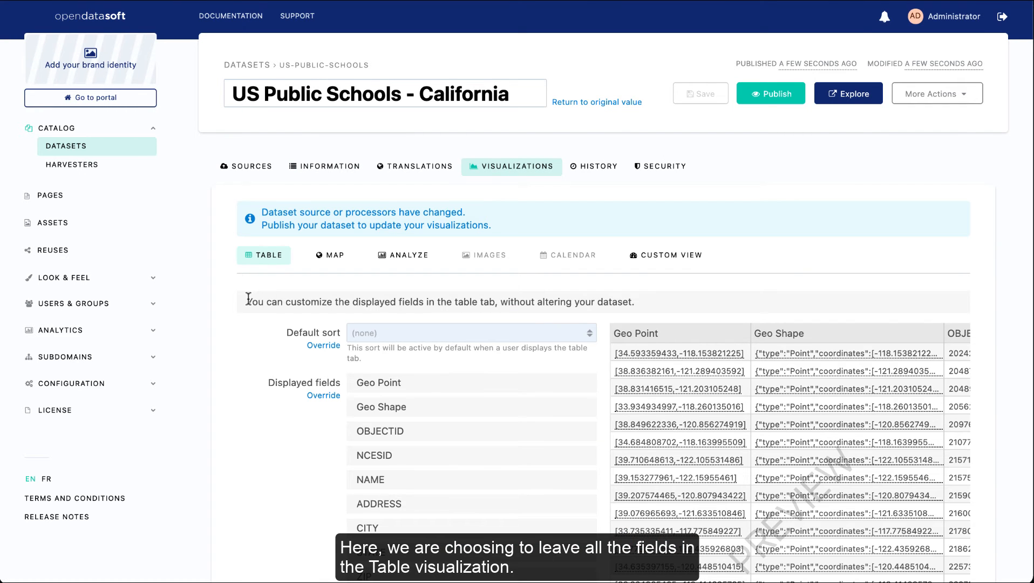
scroll(249, 298, down, 10)
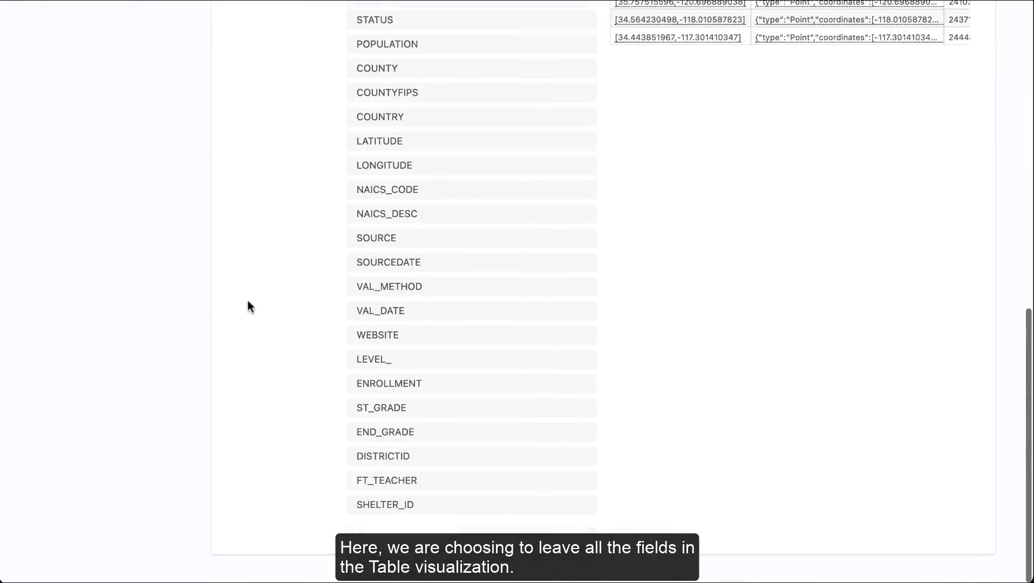
scroll(248, 298, up, 8)
scroll(246, 297, up, 4)
click(330, 254)
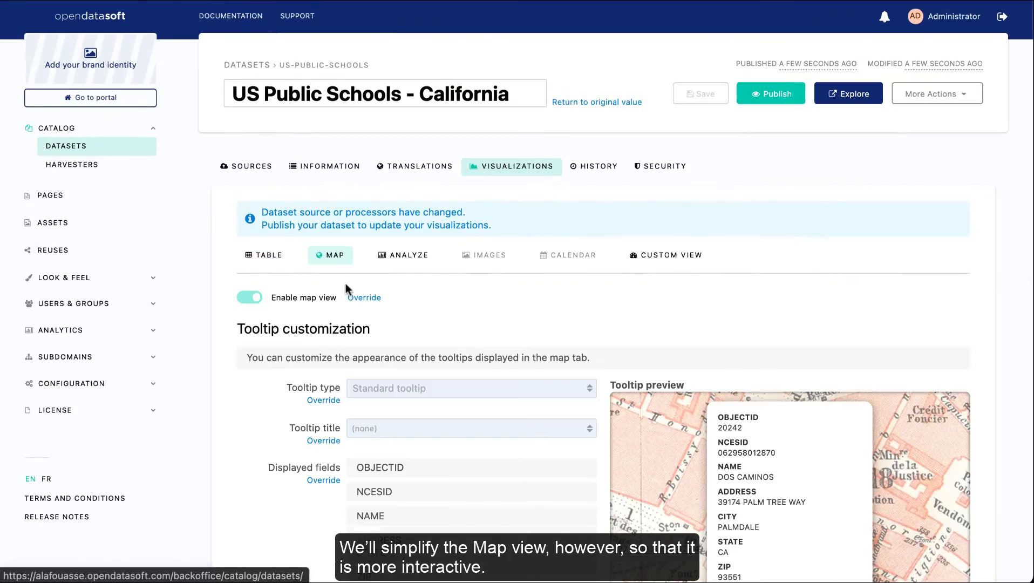
click(348, 301)
Step: Override the fields displayed in the map tooltip, removing OBJECTID, NCESID, STATUS and every field from COUNTY through SHELTER_ID
scroll(324, 318, down, 3)
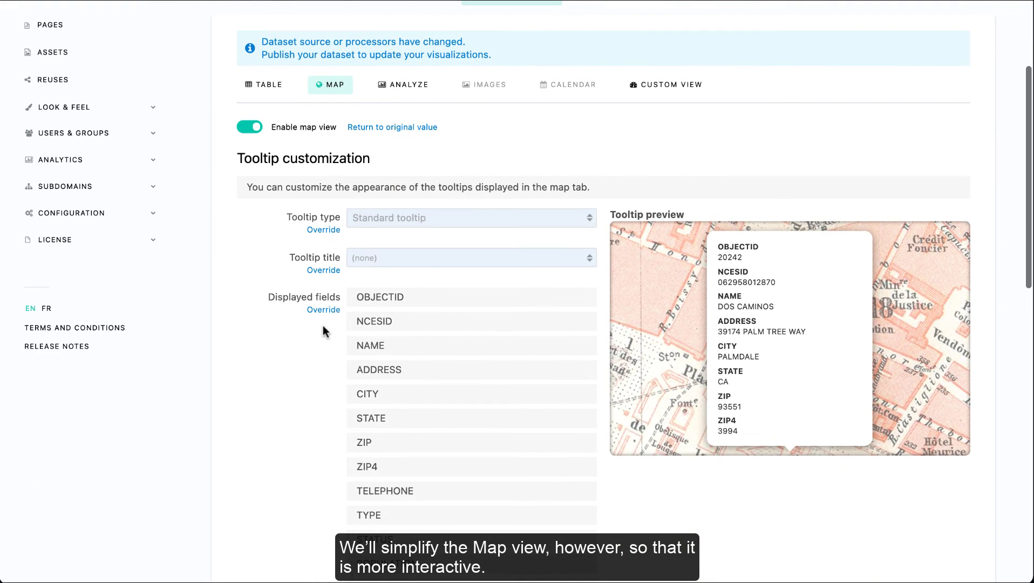
click(323, 309)
scroll(324, 312, down, 3)
click(583, 144)
click(583, 144)
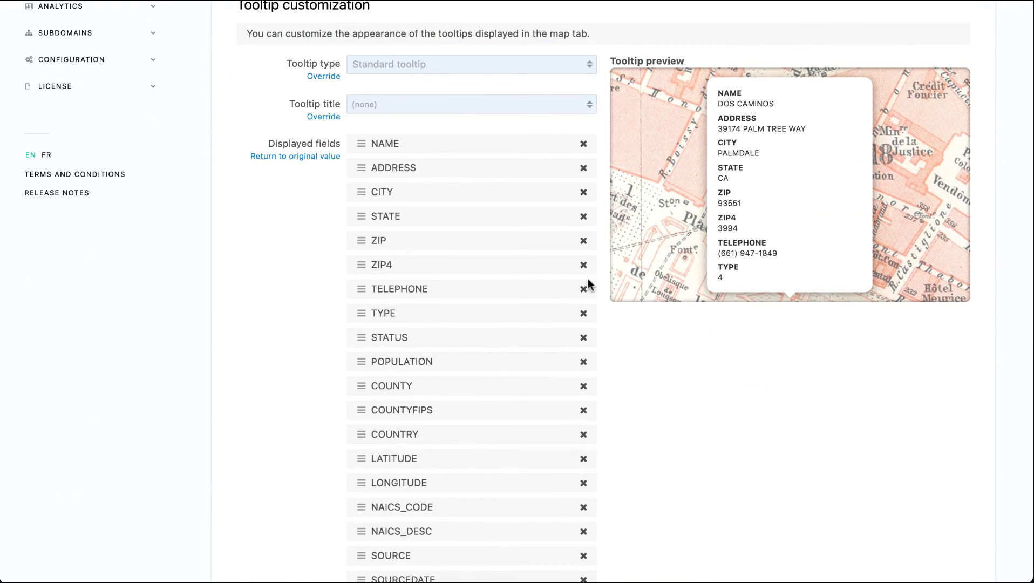
click(585, 340)
double_click(585, 362)
double_click(584, 363)
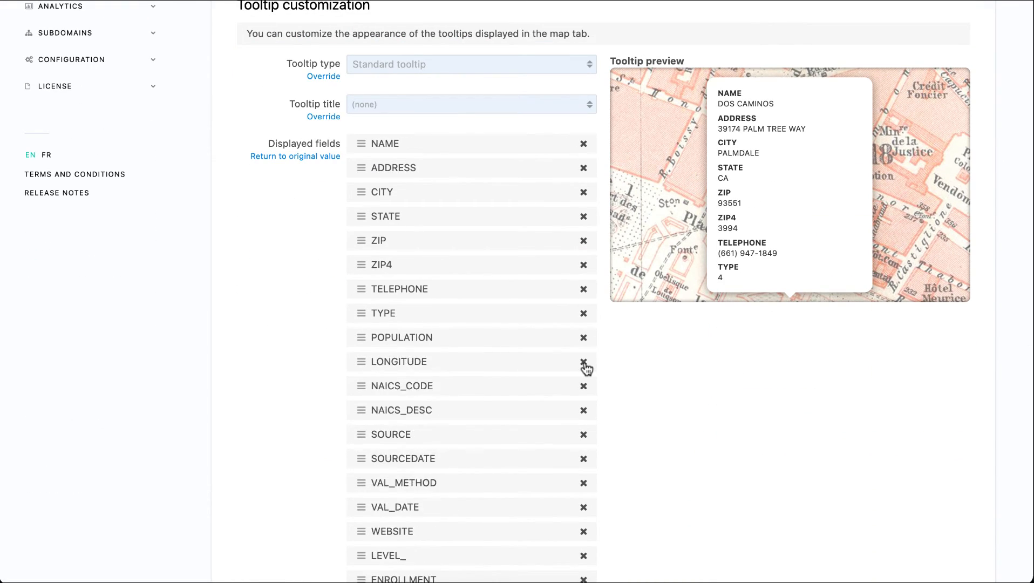
triple_click(585, 362)
double_click(584, 362)
triple_click(585, 362)
triple_click(585, 363)
click(585, 363)
triple_click(585, 363)
Step: Override the map's basemap with Jawg Streets and its marker and shape color with #C32D1C
scroll(413, 364, down, 10)
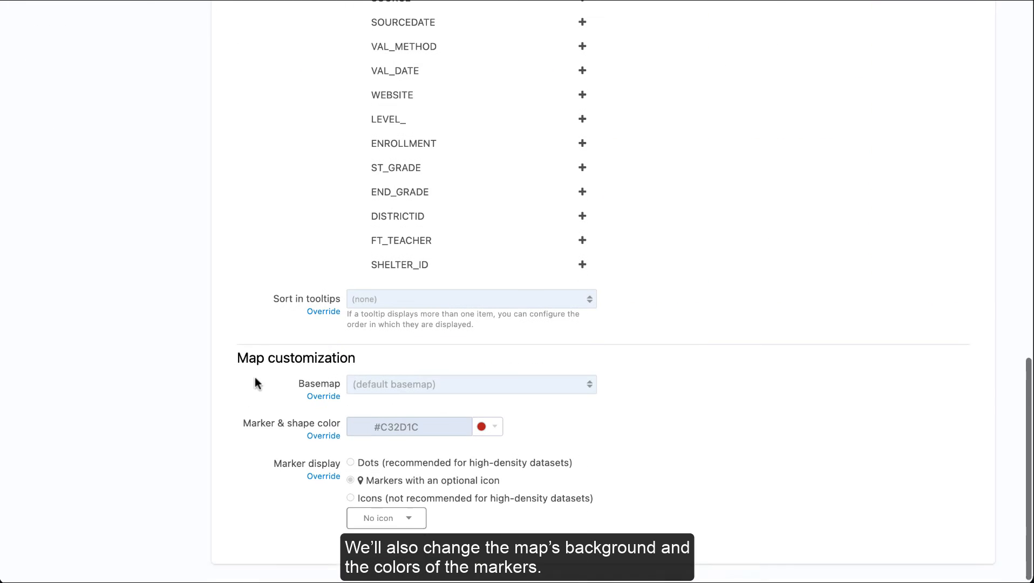
click(323, 390)
click(470, 379)
click(394, 394)
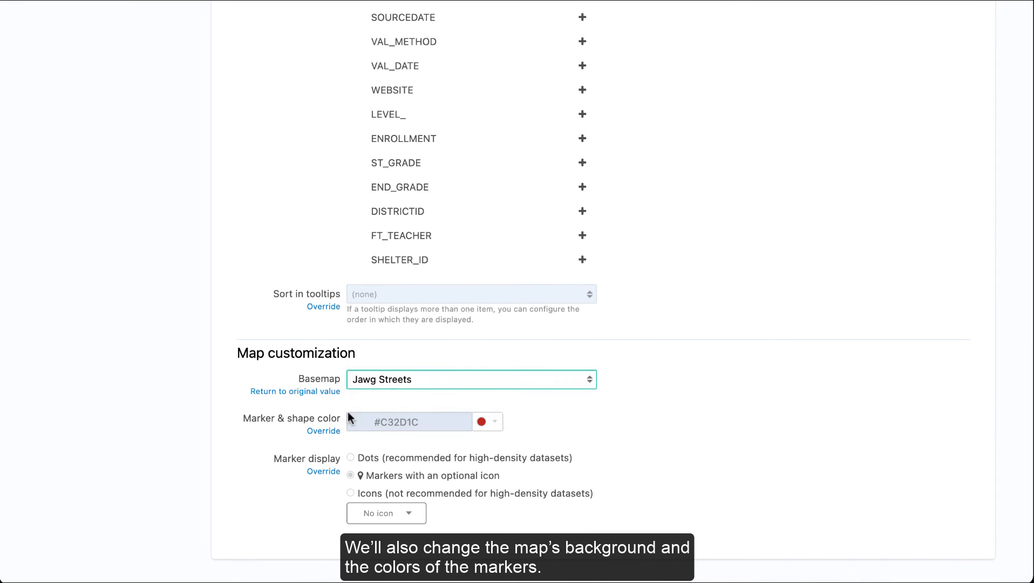
click(323, 431)
click(487, 421)
click(476, 194)
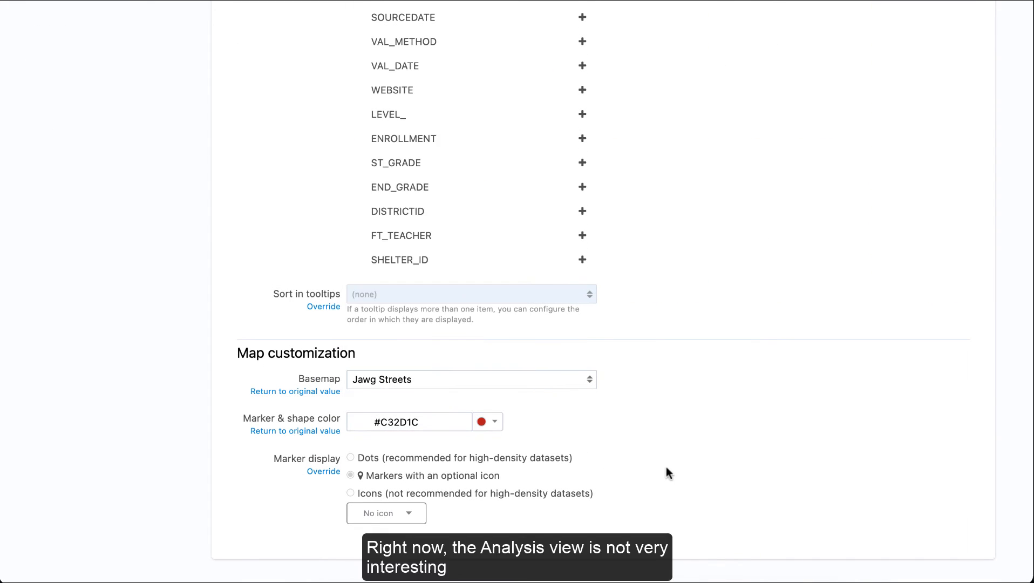
Step: Override the default chart configuration of the analyze view, keeping the view enabled as an overridden setting
scroll(665, 466, up, 15)
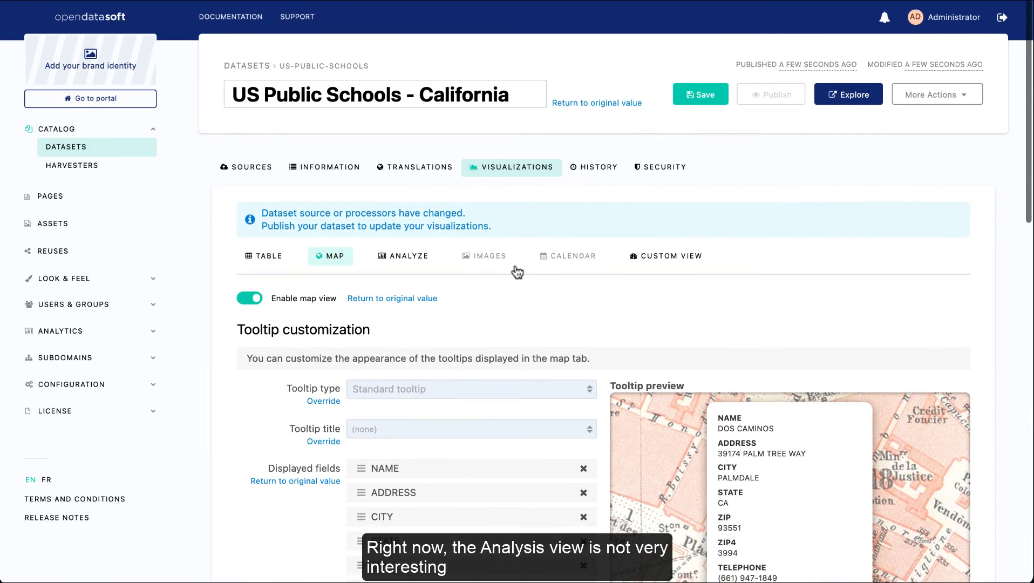
click(411, 257)
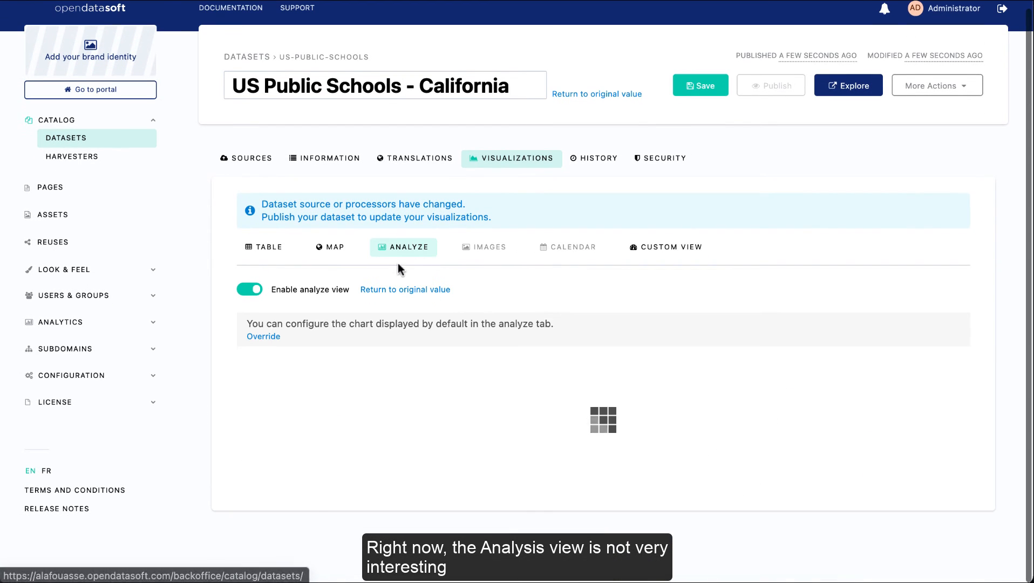
scroll(678, 306, down, 3)
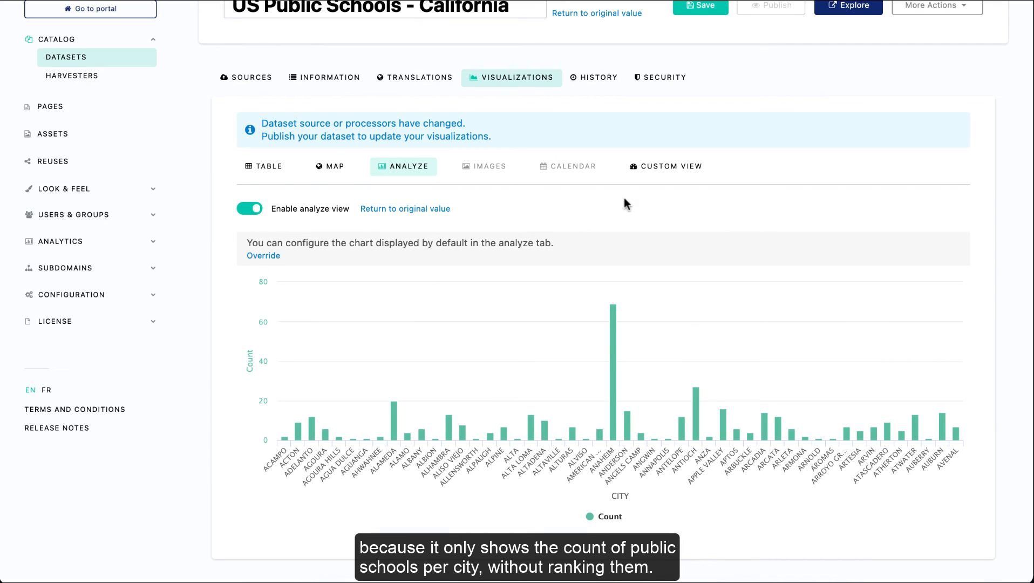
click(419, 209)
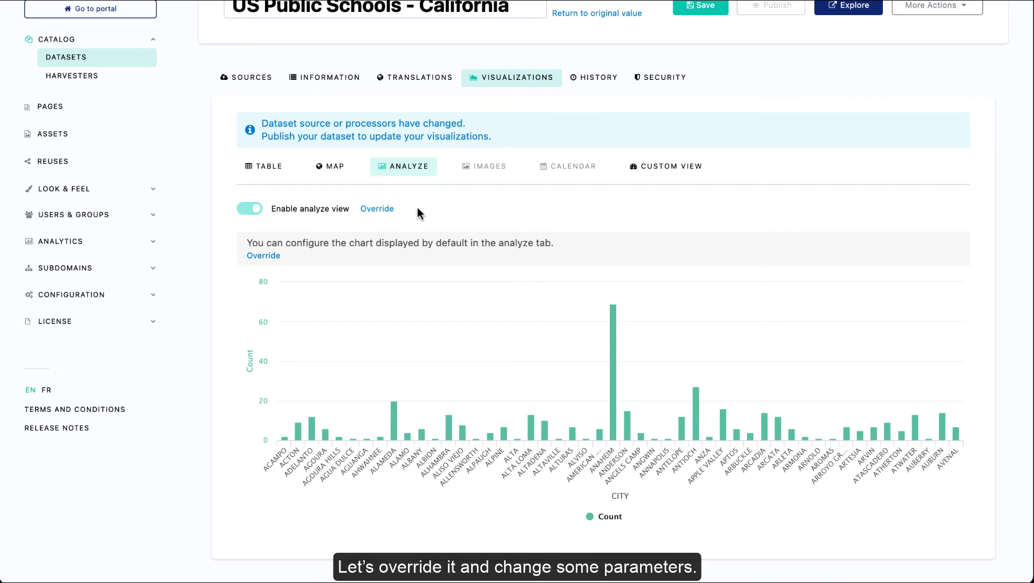
click(377, 209)
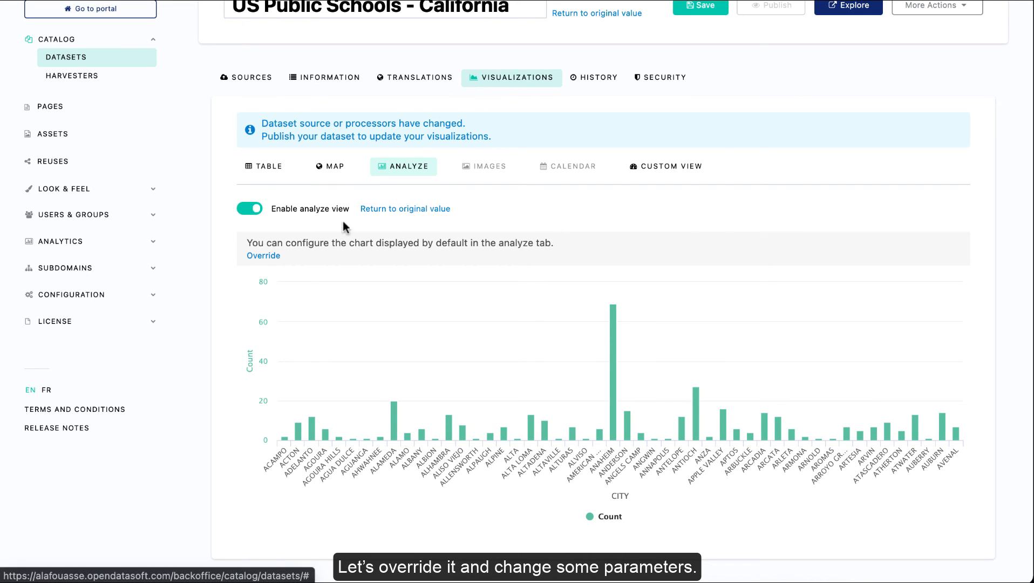
click(263, 256)
scroll(214, 337, down, 4)
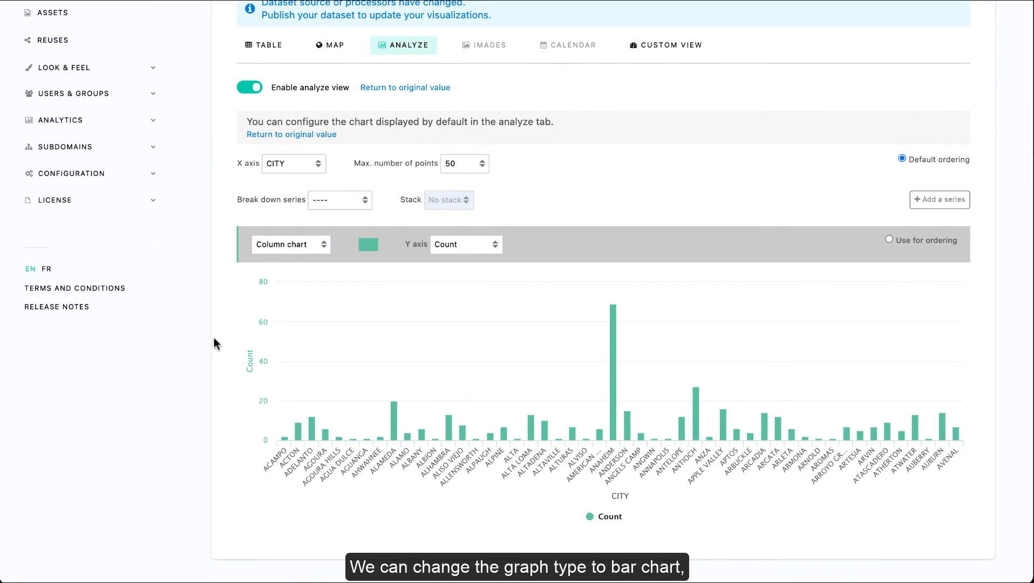
Step: Configure the default chart as a bar chart with a maximum of 10 points, ordered by its Count series
click(289, 245)
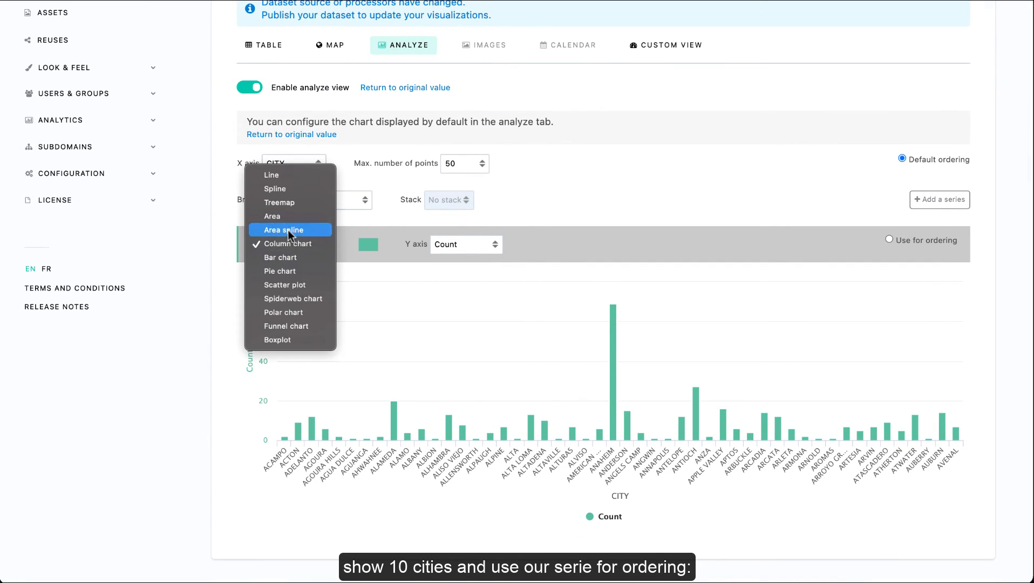
click(290, 259)
click(463, 163)
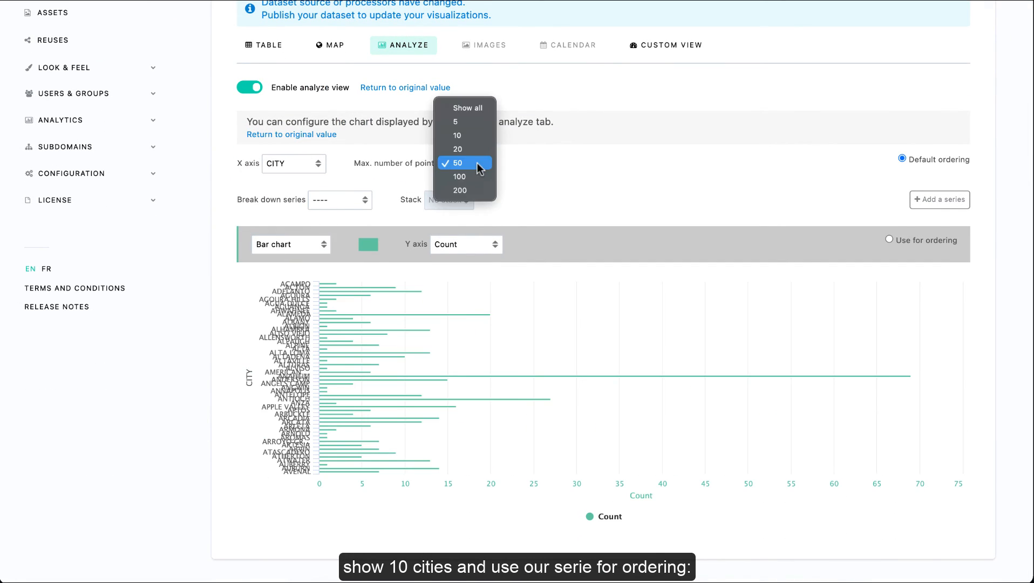
click(473, 137)
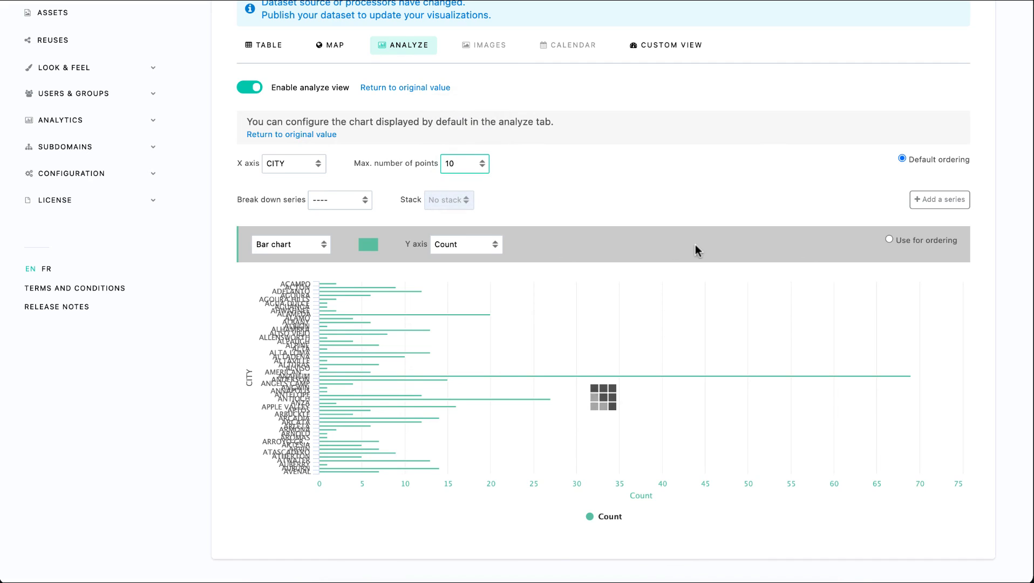
click(889, 240)
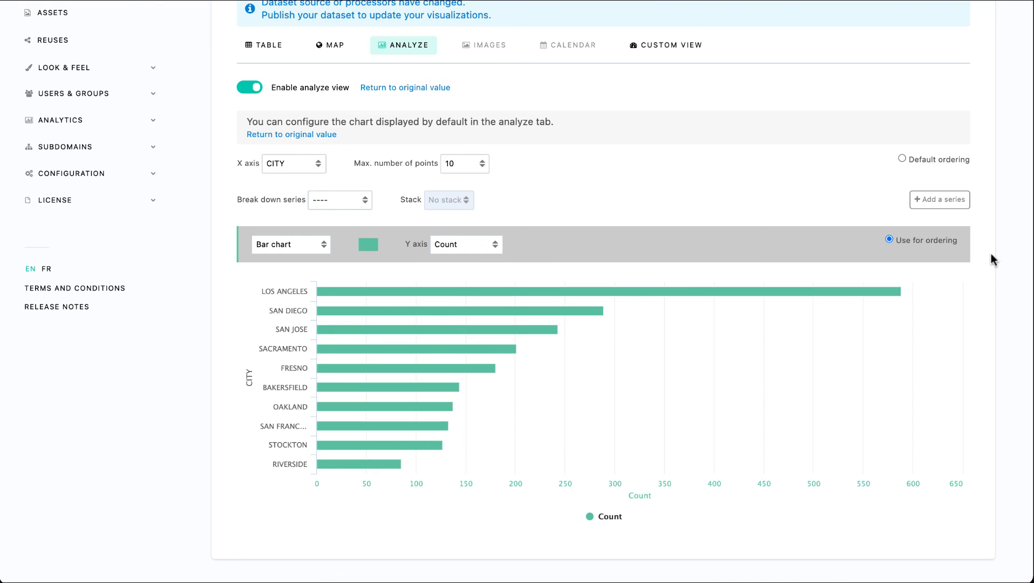
Step: Turn off the restriction that limits dataset access to allowed users and groups in the security settings
scroll(991, 252, up, 5)
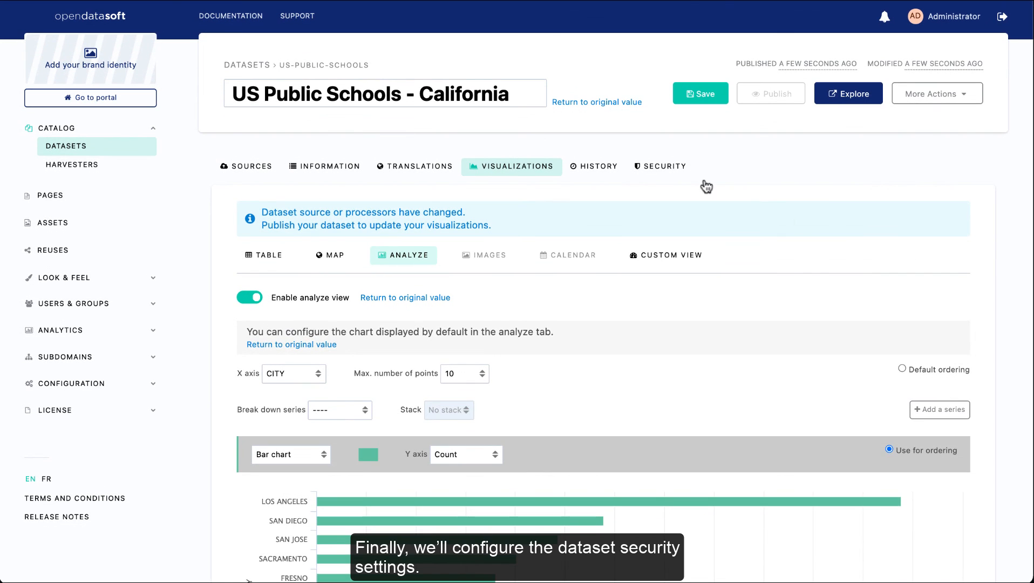
click(665, 165)
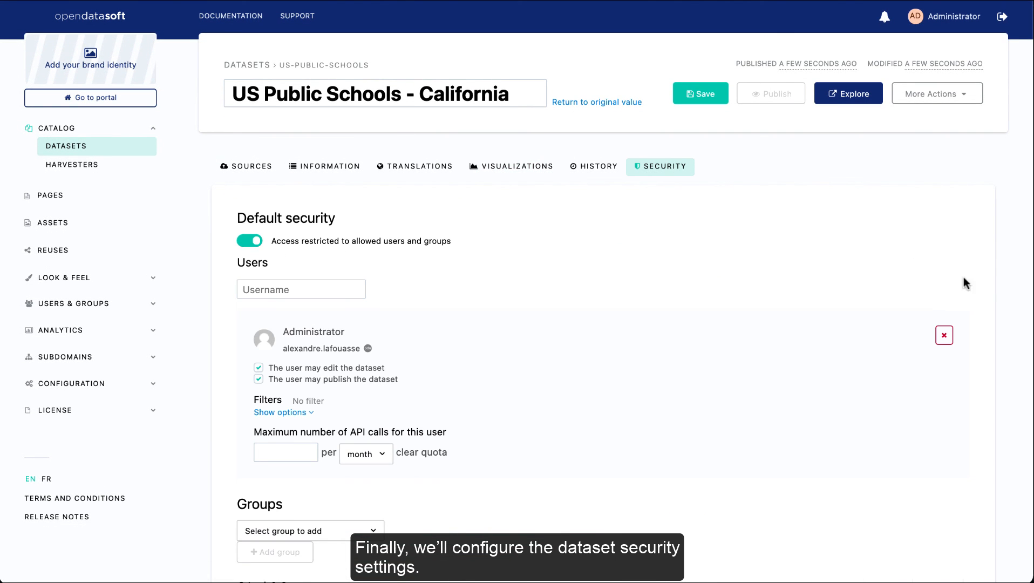
click(249, 241)
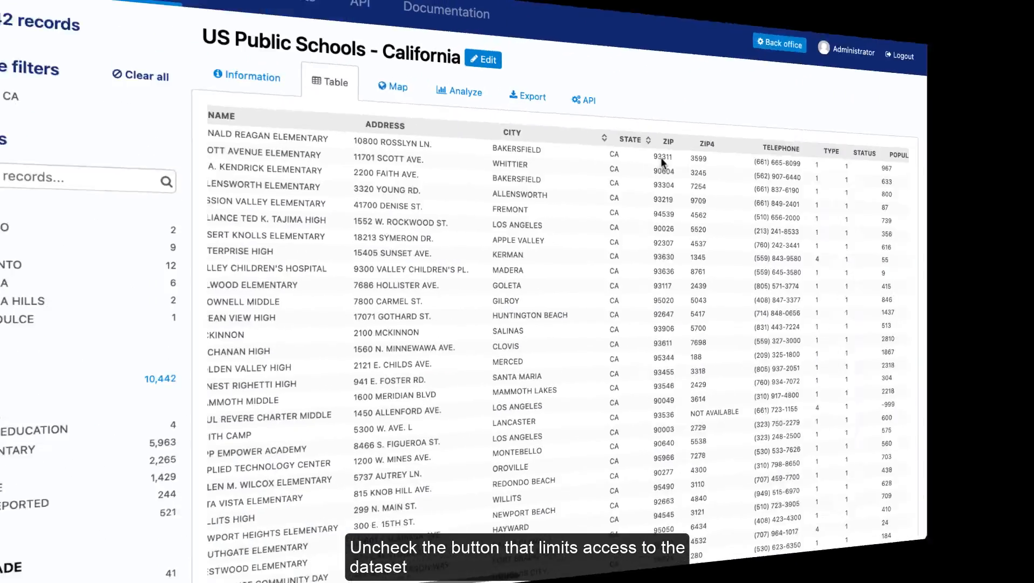
Step: Check the dataset's table and map views on the portal
scroll(679, 149, right, 10)
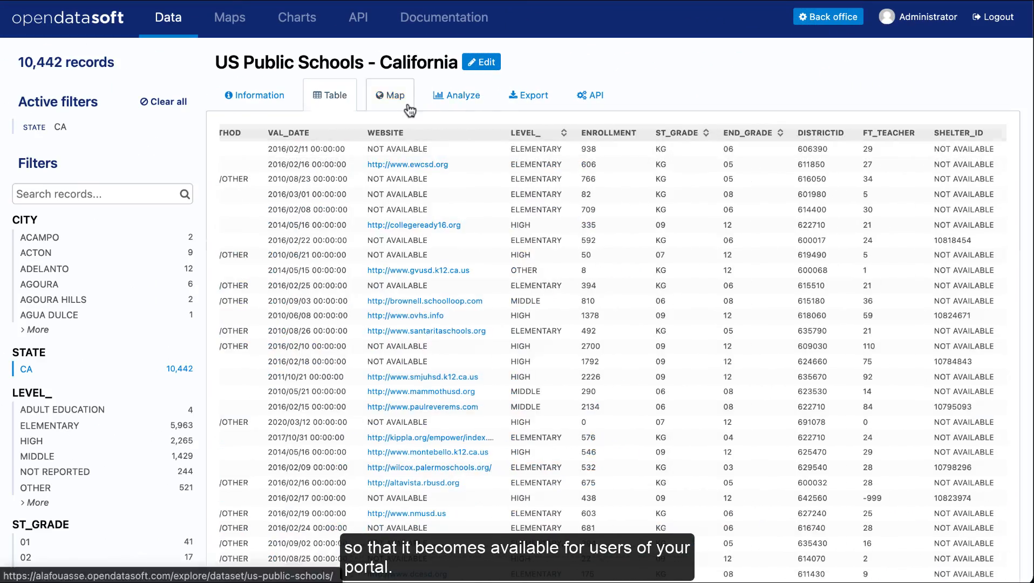
click(390, 96)
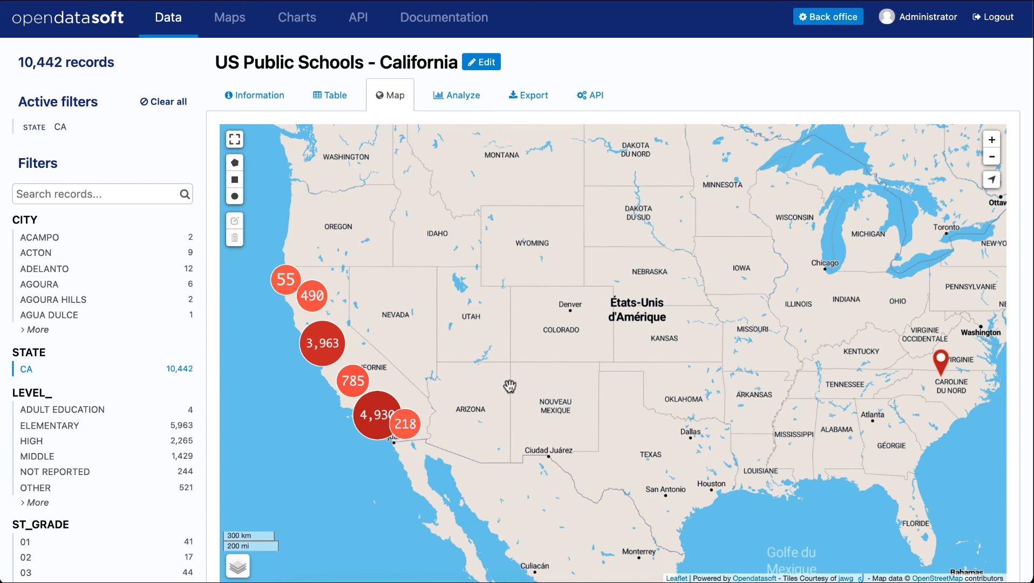